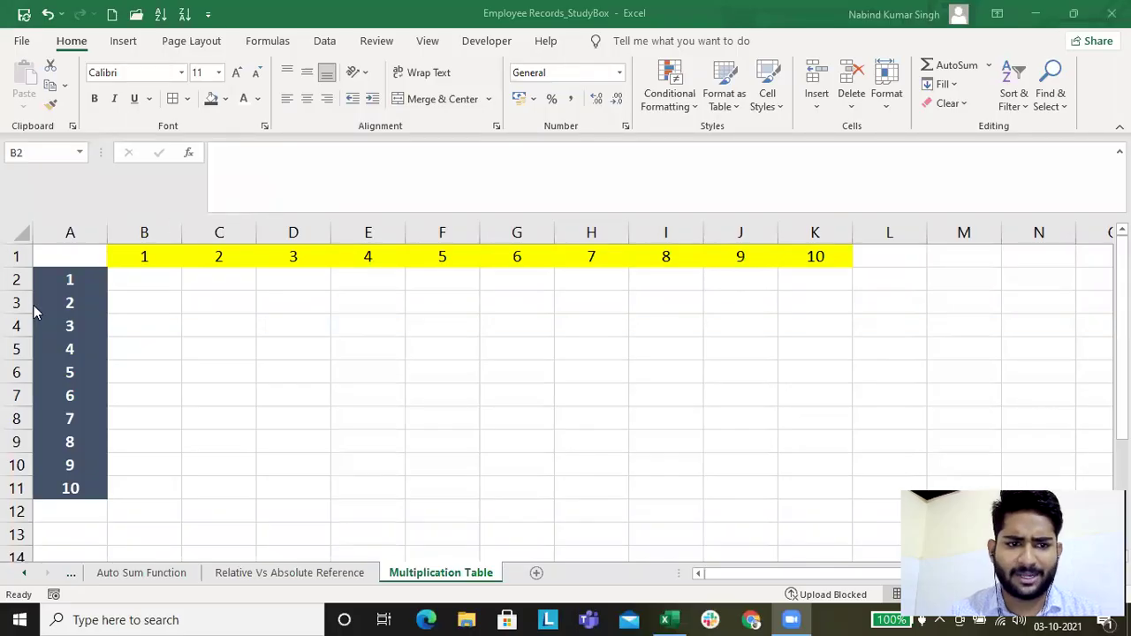
Step: Enter =A2*B1 in B2, multiplying row header A2 by column header B1
{"action": "left_click_drag", "start_coordinate": [68, 280], "coordinate": [55, 492]}
{"action": "left_click_drag", "start_coordinate": [164, 256], "coordinate": [815, 255]}
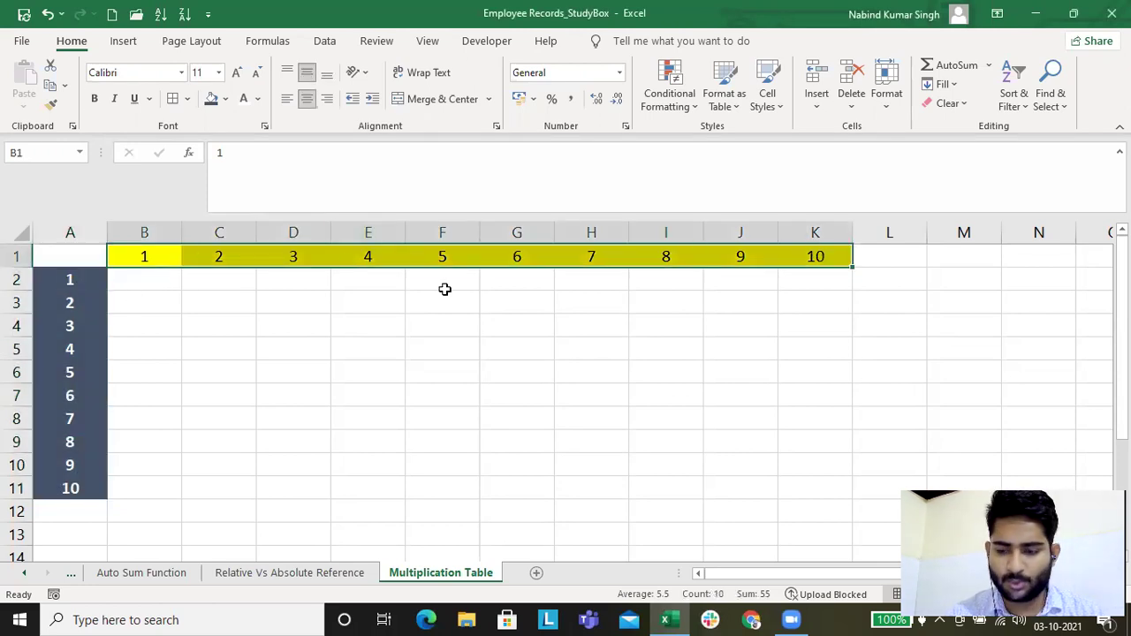
{"action": "left_click", "coordinate": [154, 281]}
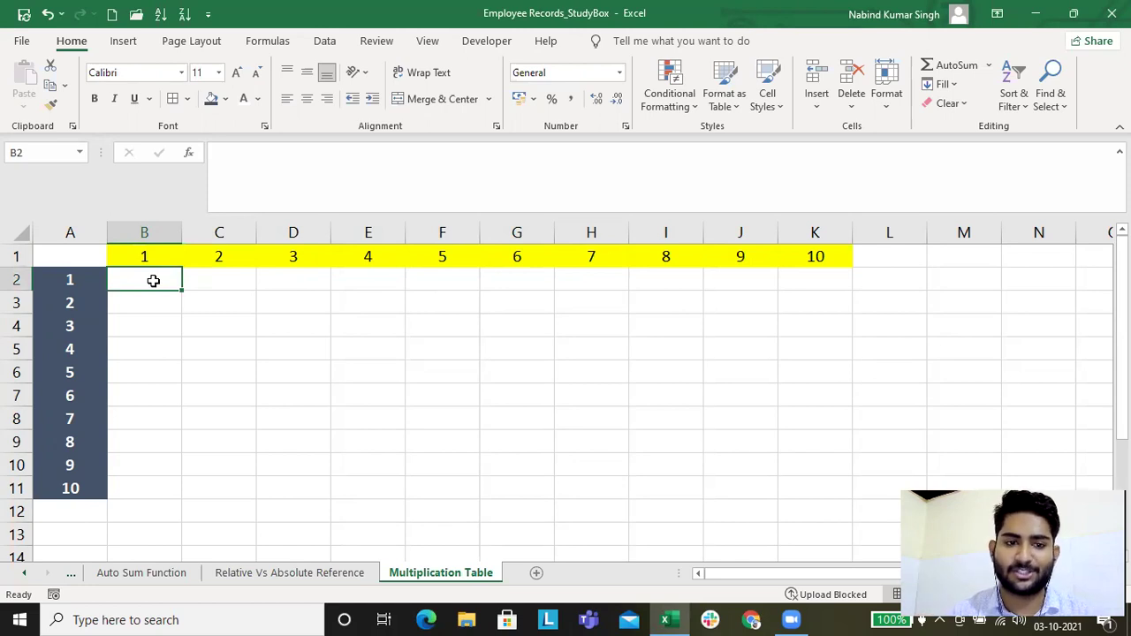
{"action": "type", "text": "="}
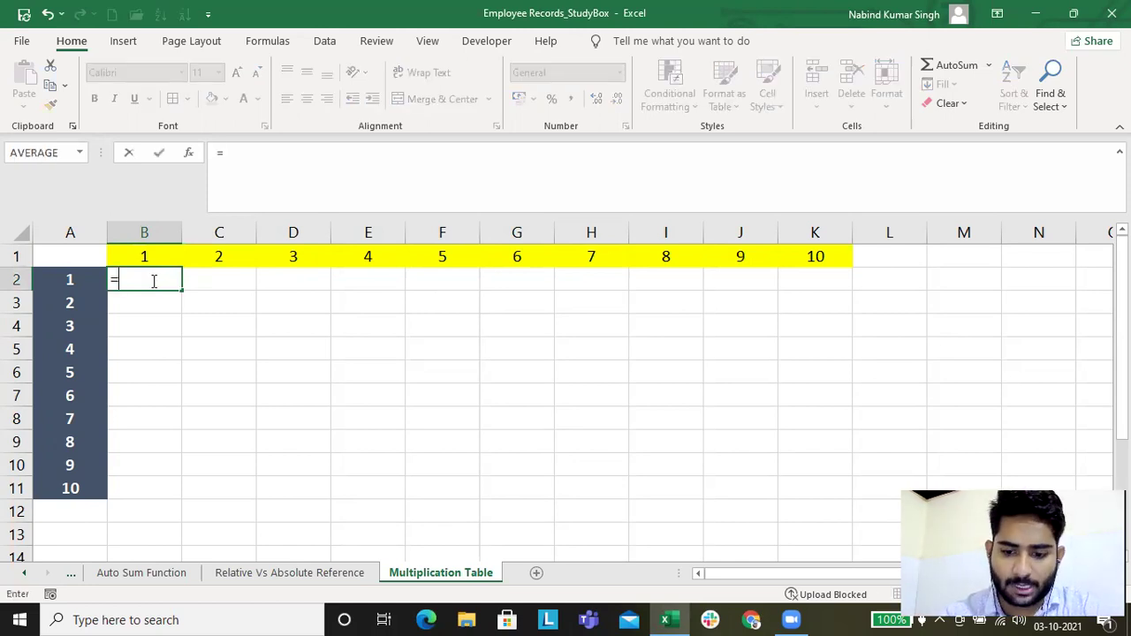
{"action": "key", "text": "Left"}
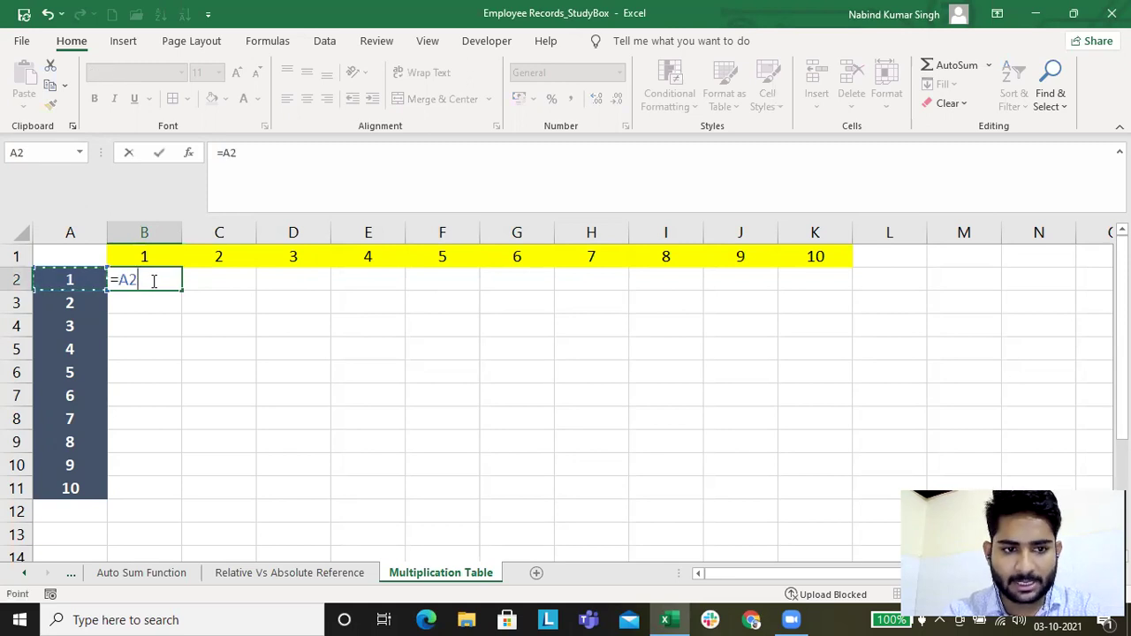
{"action": "type", "text": "*"}
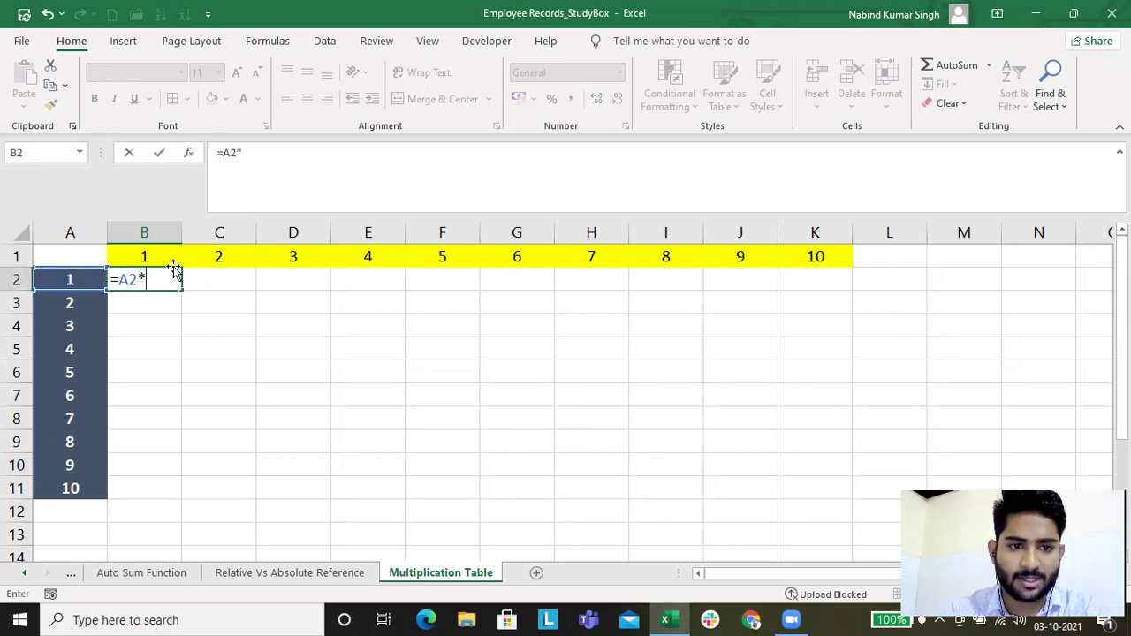
{"action": "left_click", "coordinate": [169, 256]}
{"action": "key", "text": "Return"}
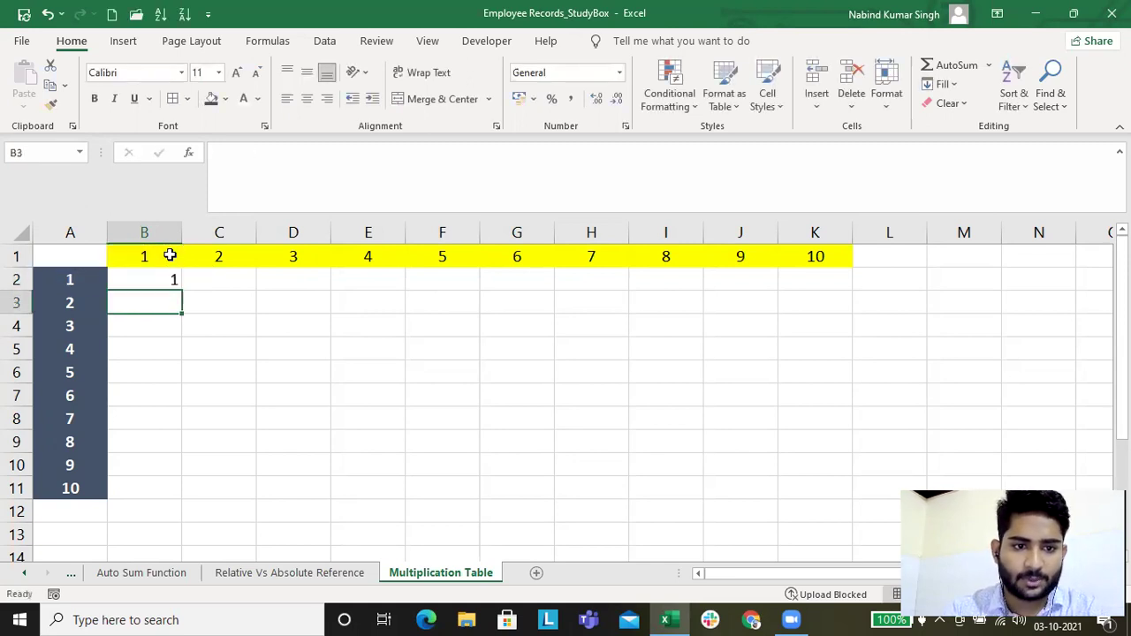
Step: Enter =A2*C1 in C2, then copy B2's formula
{"action": "left_click", "coordinate": [229, 286]}
{"action": "type", "text": "="}
{"action": "key", "text": "Left"}
{"action": "key", "text": "Left"}
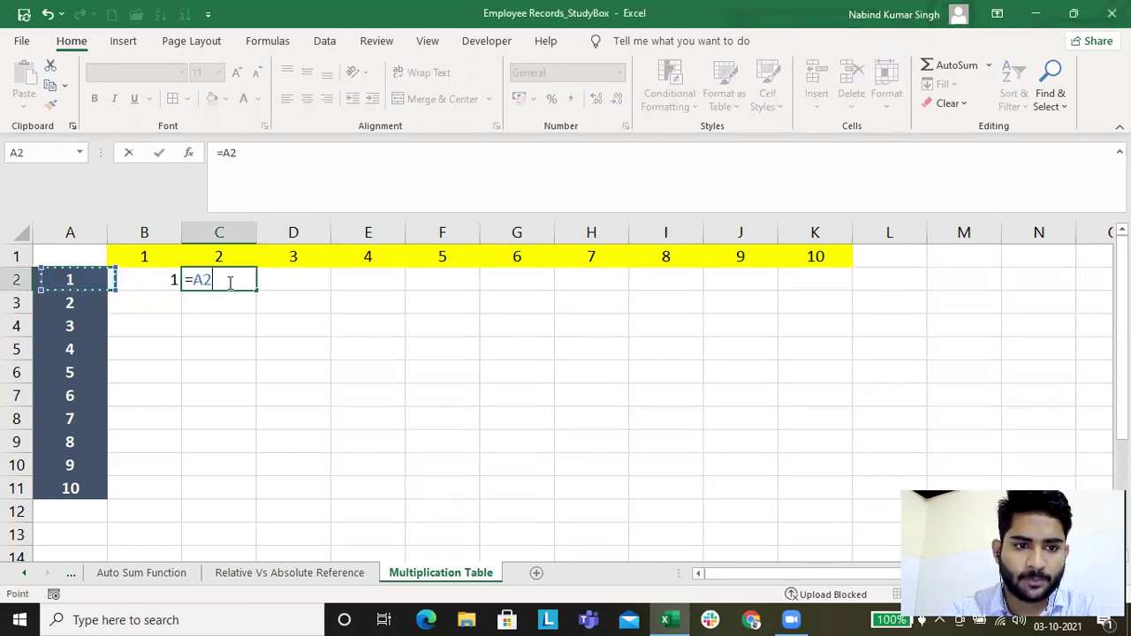
{"action": "type", "text": "*"}
{"action": "key", "text": "Up"}
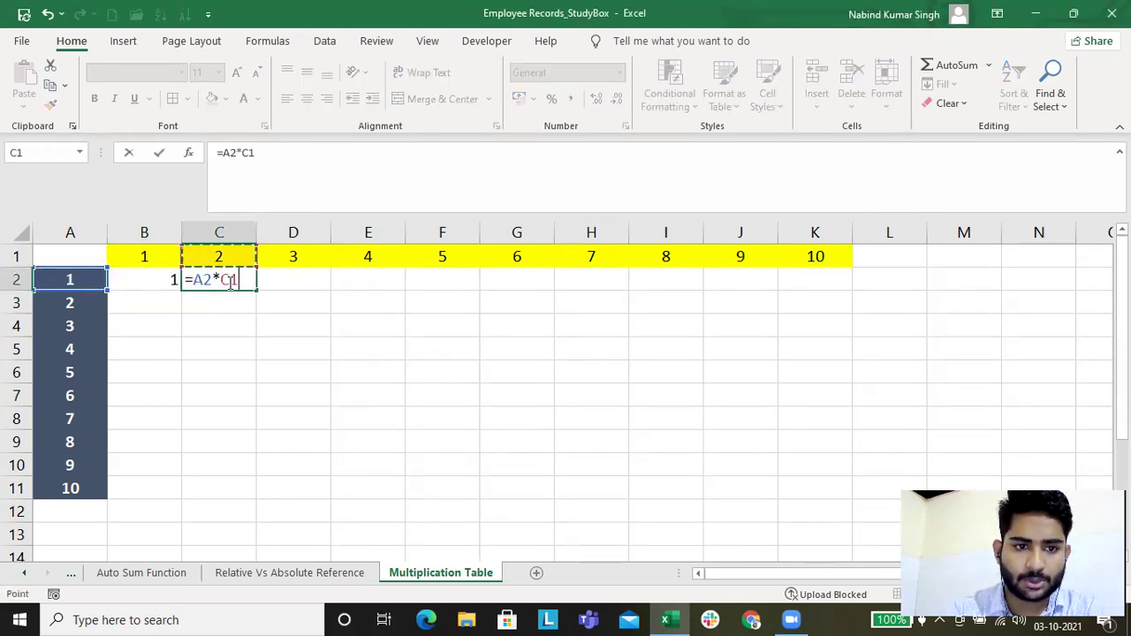
{"action": "key", "text": "Return"}
{"action": "left_click", "coordinate": [144, 284]}
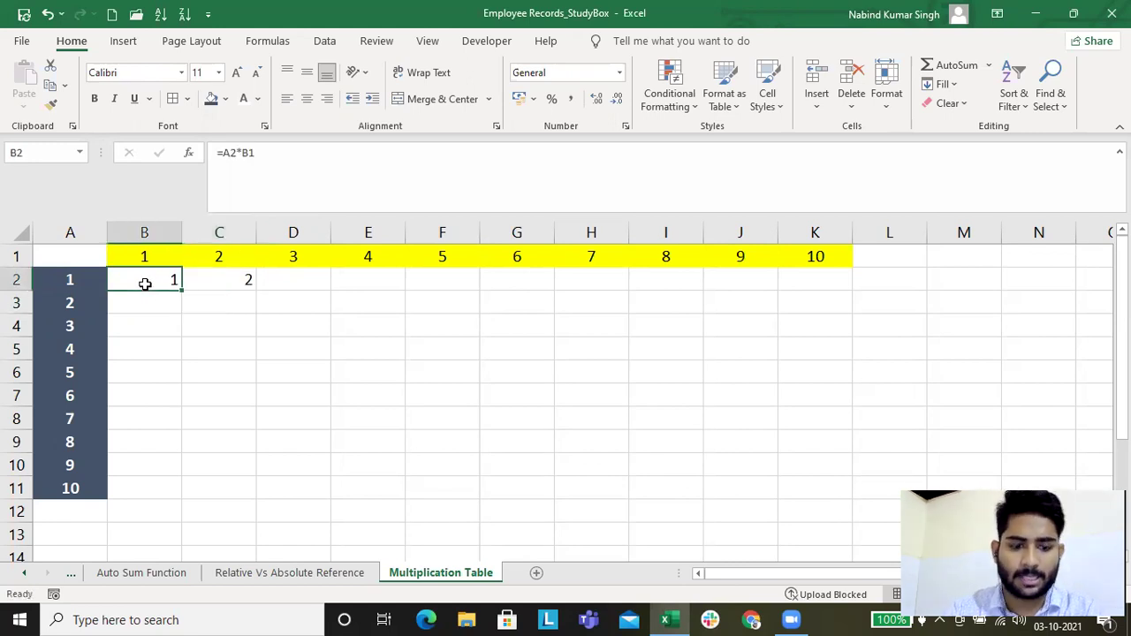
{"action": "key", "text": "ctrl+c"}
Step: Paste B2's =A2*B1 formula across B2:K11, producing runaway products and #NUM! errors
{"action": "left_click_drag", "start_coordinate": [152, 281], "coordinate": [802, 274]}
{"action": "key", "text": "ctrl+v"}
{"action": "key", "text": "shift+Down"}
{"action": "key", "text": "shift+Down"}
{"action": "key", "text": "shift+Down"}
{"action": "key", "text": "shift+Down"}
{"action": "key", "text": "shift+Down"}
{"action": "key", "text": "shift+Down"}
{"action": "key", "text": "shift+Down"}
{"action": "key", "text": "shift+Down"}
{"action": "key", "text": "shift+Down"}
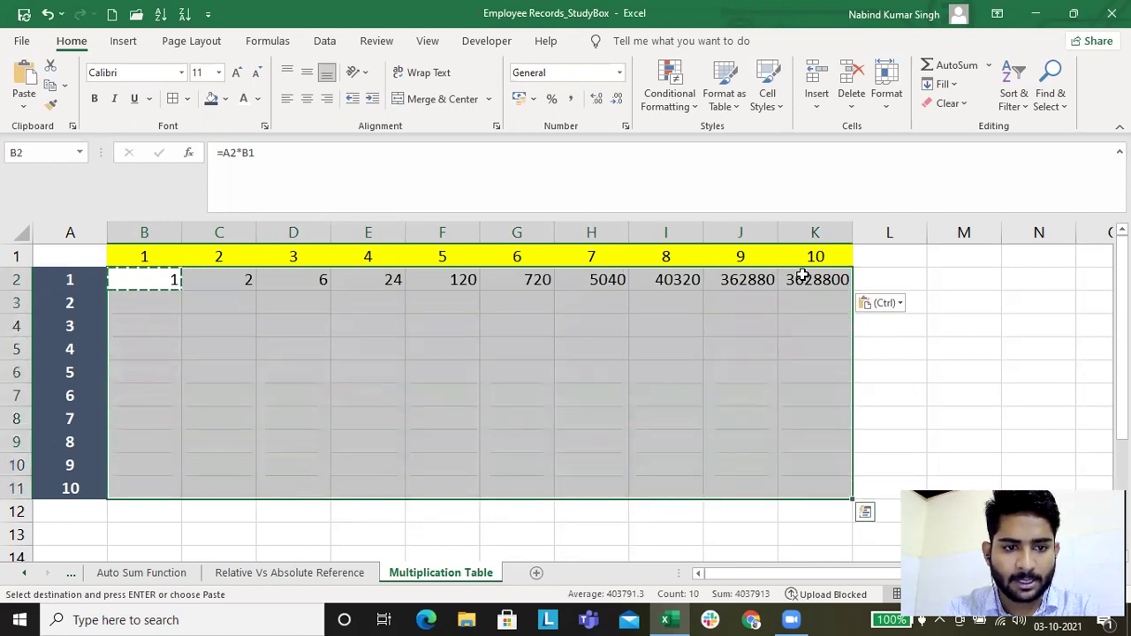
{"action": "key", "text": "Return"}
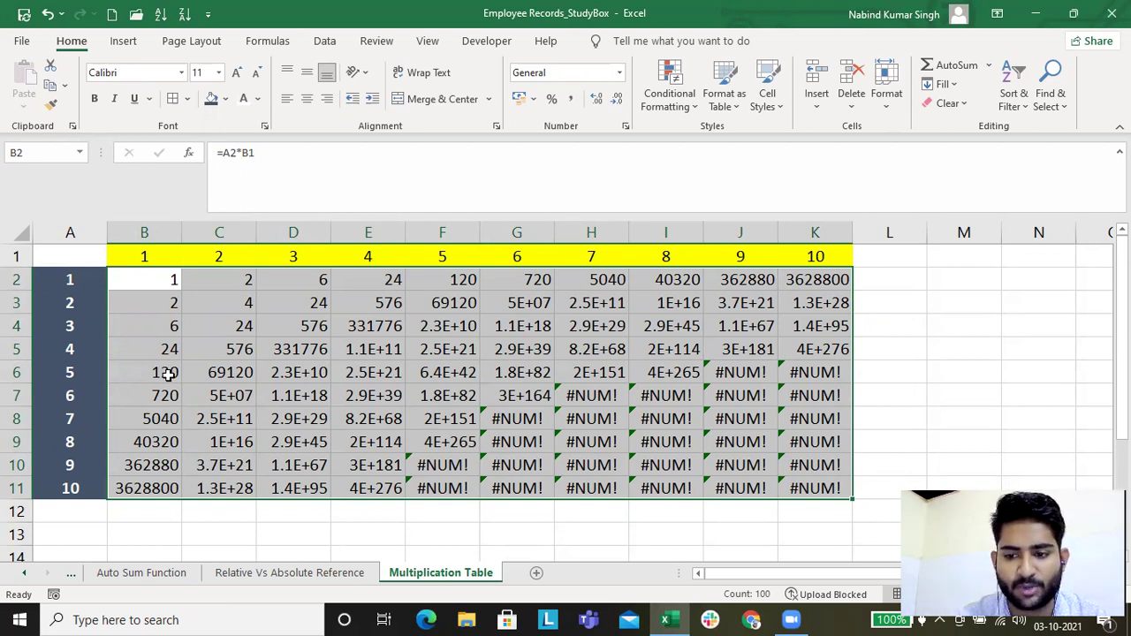
{"action": "left_click", "coordinate": [132, 285]}
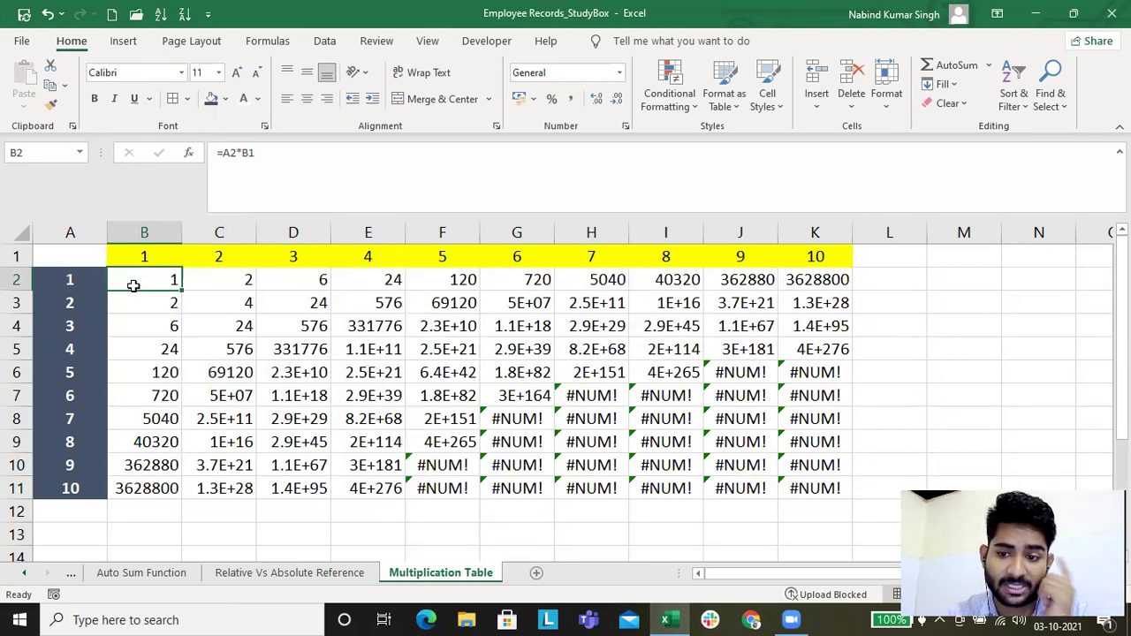
{"action": "left_click", "coordinate": [80, 229]}
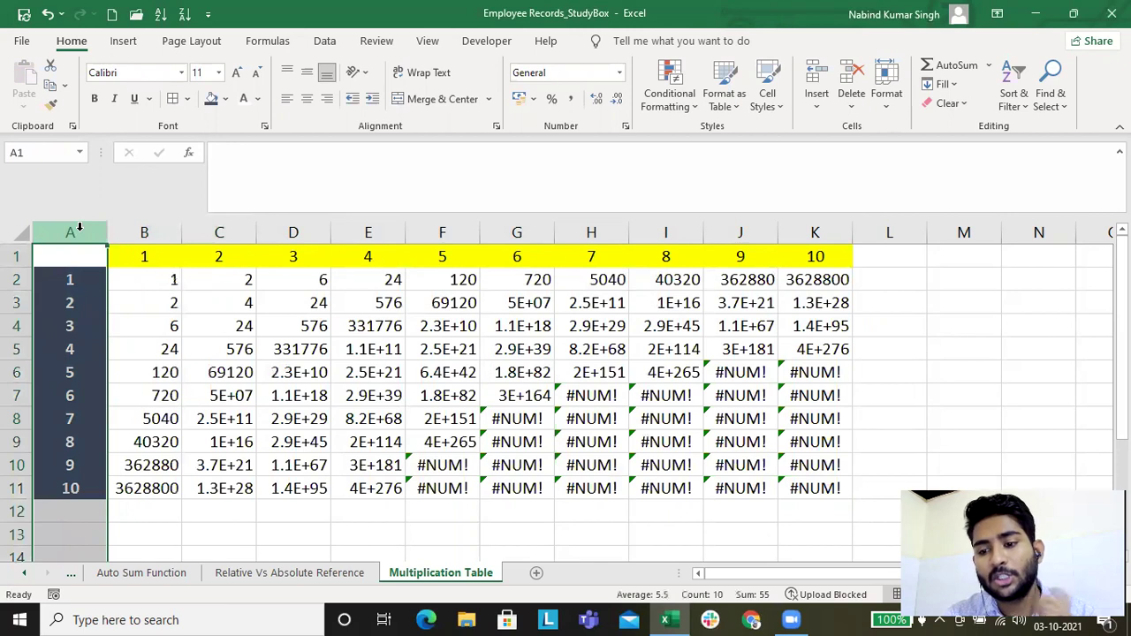
{"action": "left_click", "coordinate": [12, 279]}
{"action": "left_click_drag", "start_coordinate": [48, 232], "coordinate": [881, 224]}
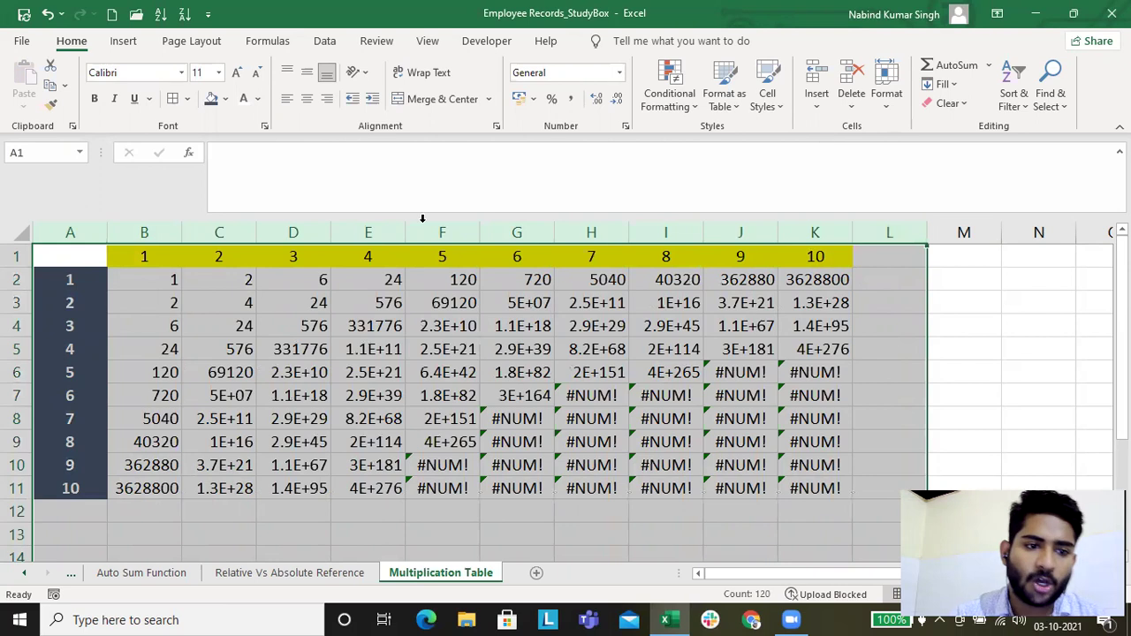
{"action": "left_click", "coordinate": [13, 257]}
{"action": "left_click_drag", "start_coordinate": [13, 256], "coordinate": [10, 487]}
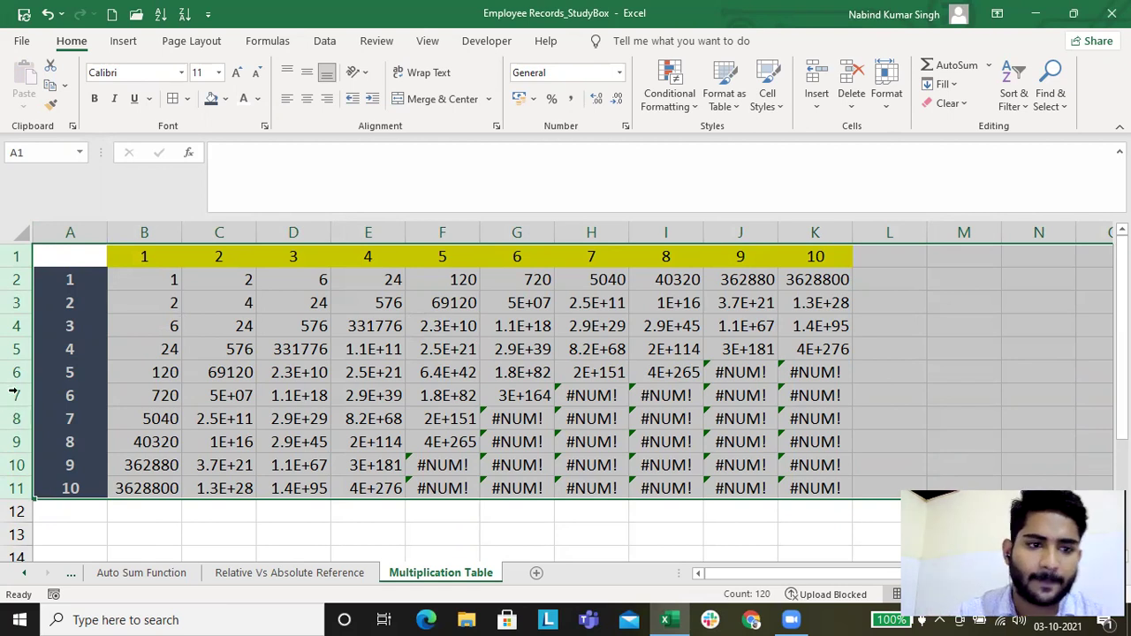
{"action": "left_click", "coordinate": [145, 282]}
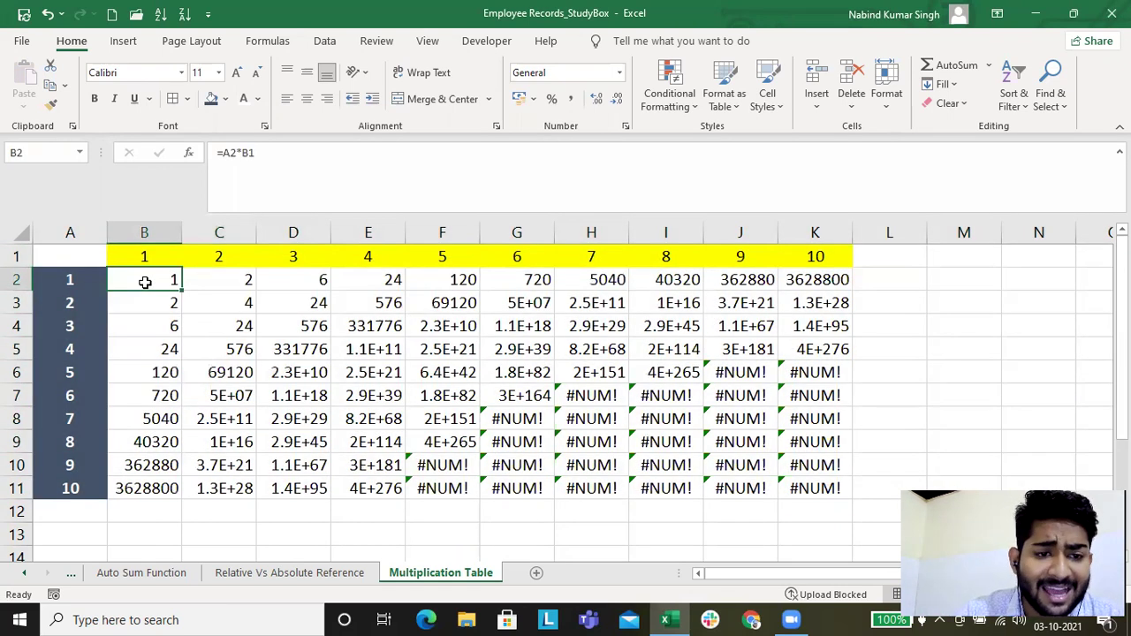
{"action": "left_click", "coordinate": [50, 283]}
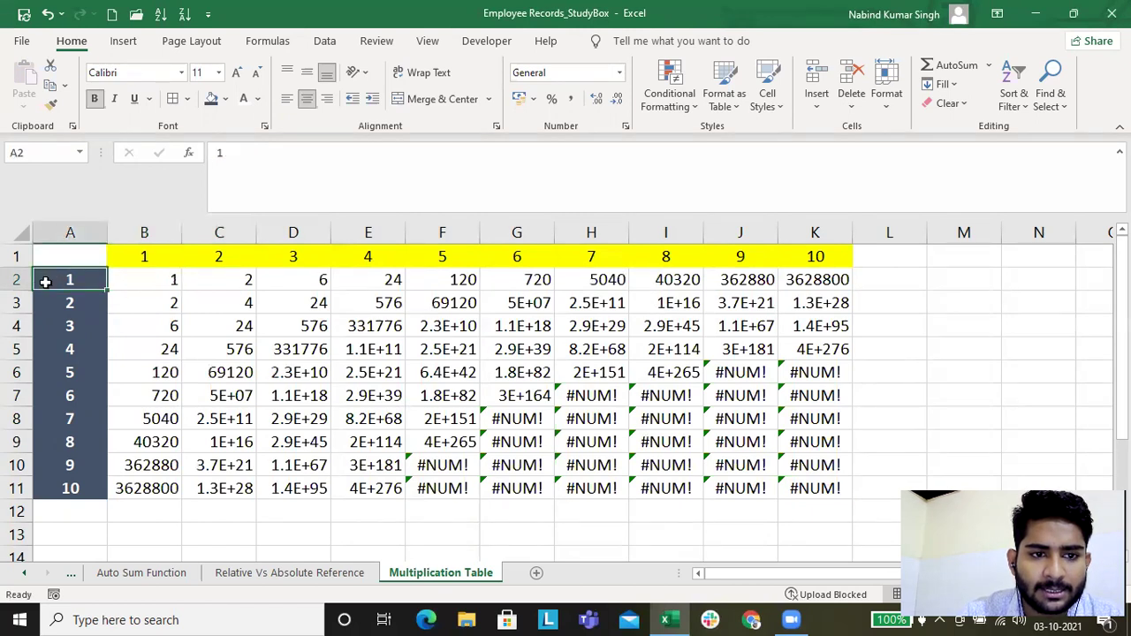
{"action": "left_click", "coordinate": [41, 155]}
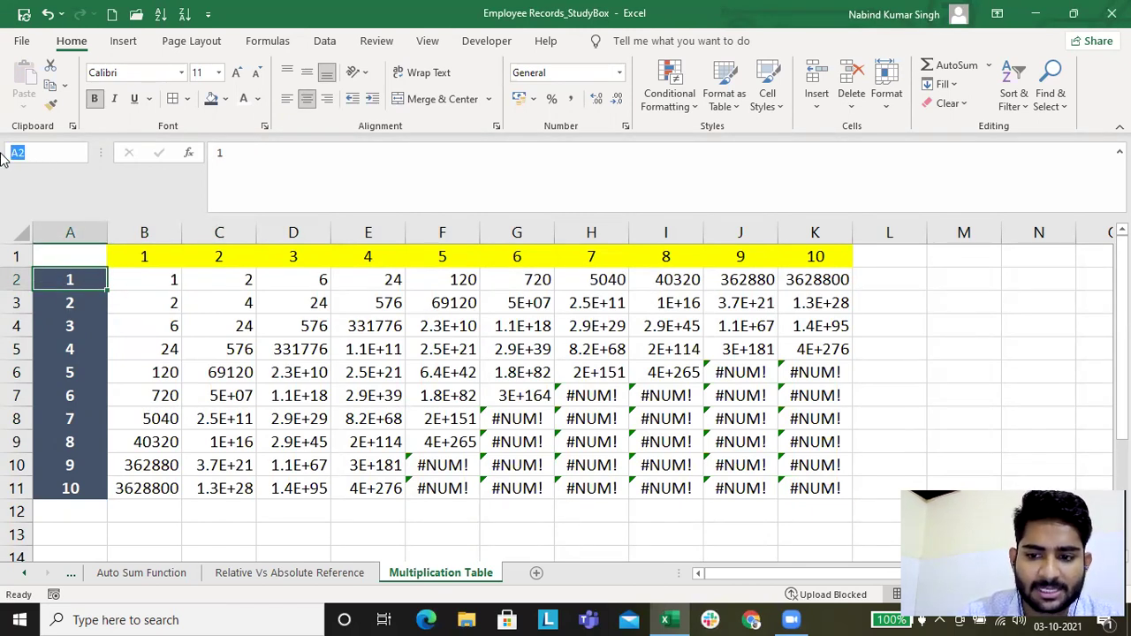
{"action": "key", "text": "Escape"}
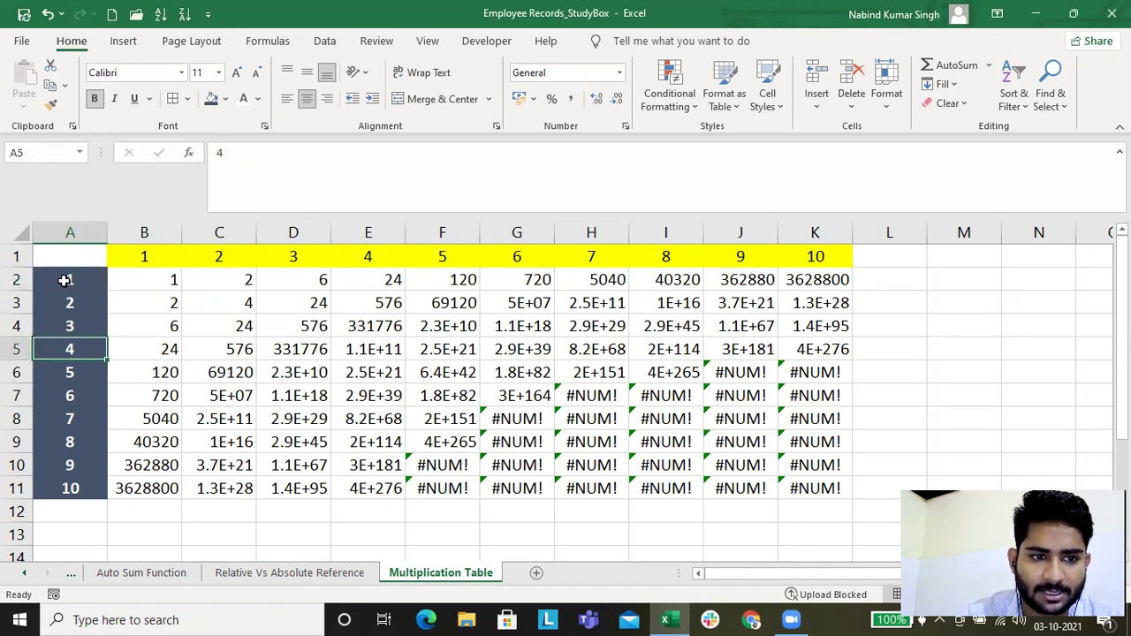
{"action": "left_click", "coordinate": [135, 257]}
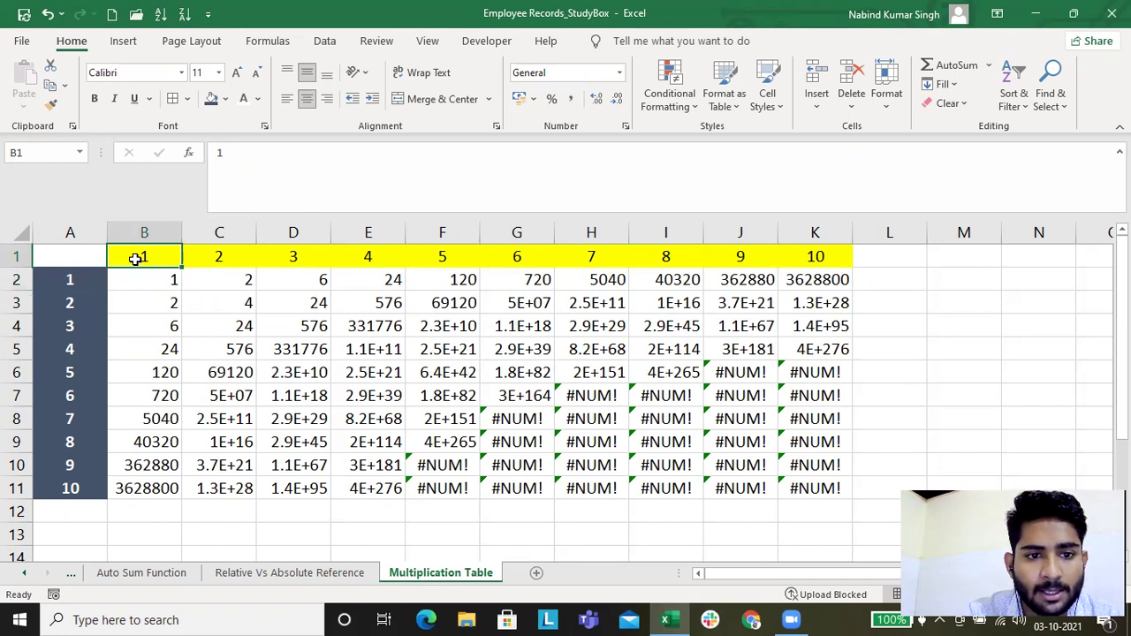
{"action": "key", "text": "Right"}
{"action": "key", "text": "Right"}
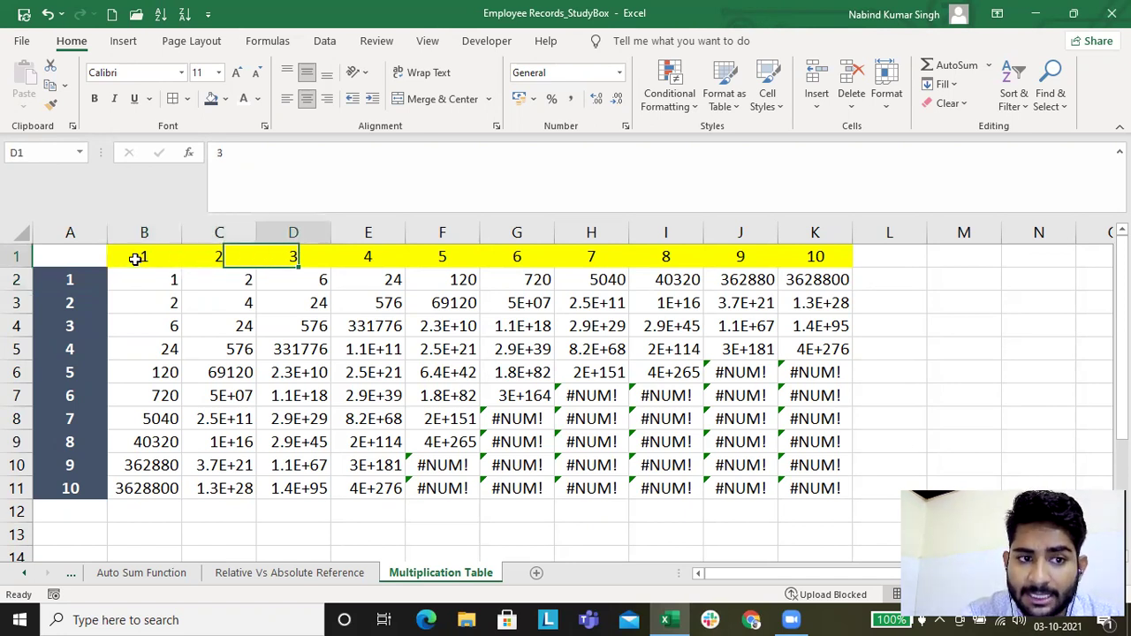
{"action": "key", "text": "Right"}
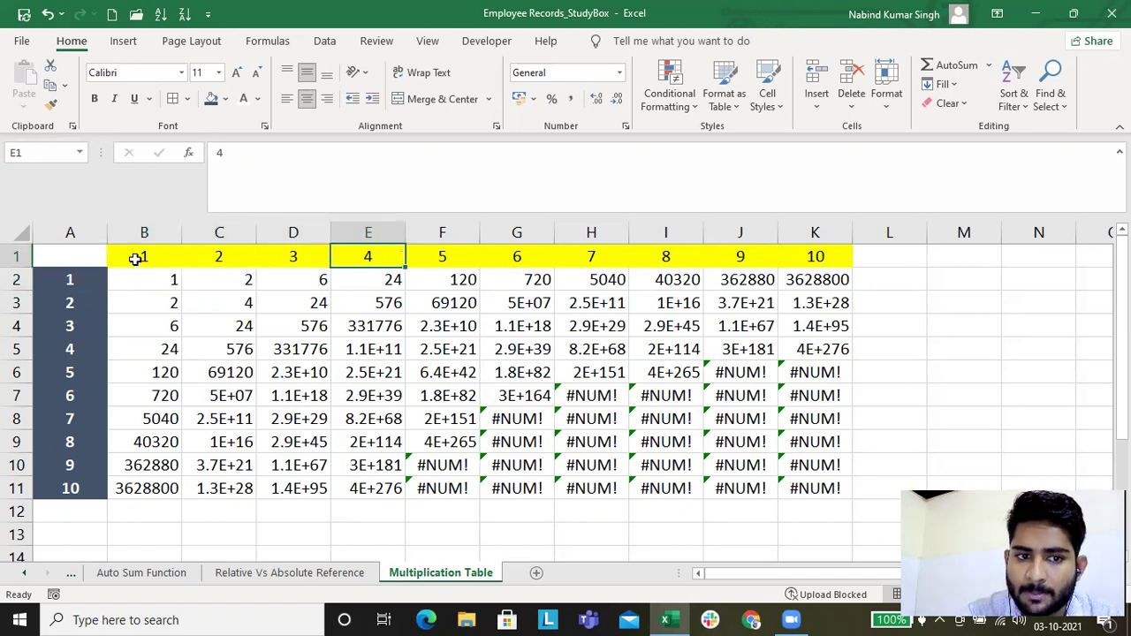
{"action": "key", "text": "Down"}
{"action": "key", "text": "Left"}
{"action": "key", "text": "Left"}
{"action": "key", "text": "Left"}
{"action": "key", "text": "Left"}
{"action": "key", "text": "Down"}
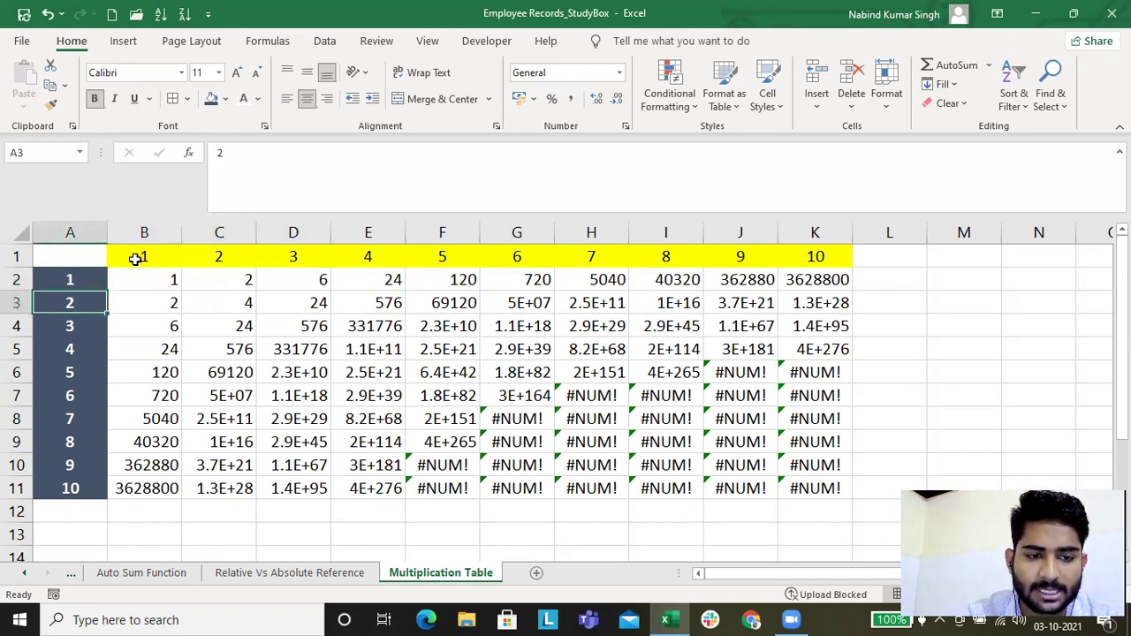
{"action": "key", "text": "Up"}
{"action": "key", "text": "Up"}
{"action": "key", "text": "Right"}
{"action": "key", "text": "Right"}
{"action": "key", "text": "Right"}
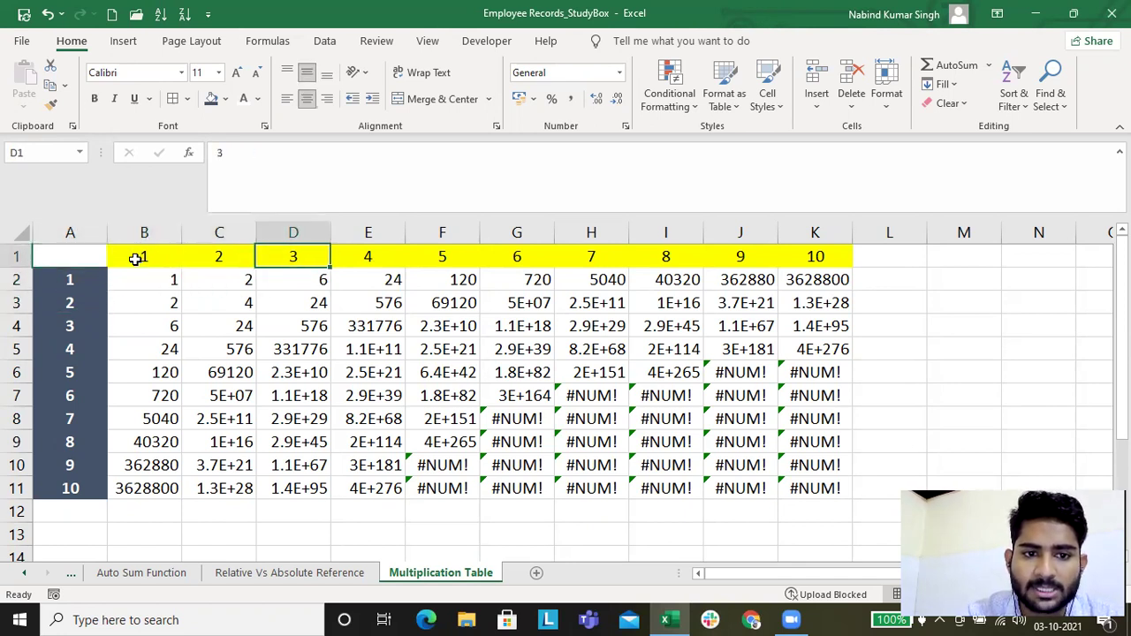
{"action": "key", "text": "Right"}
{"action": "key", "text": "Right"}
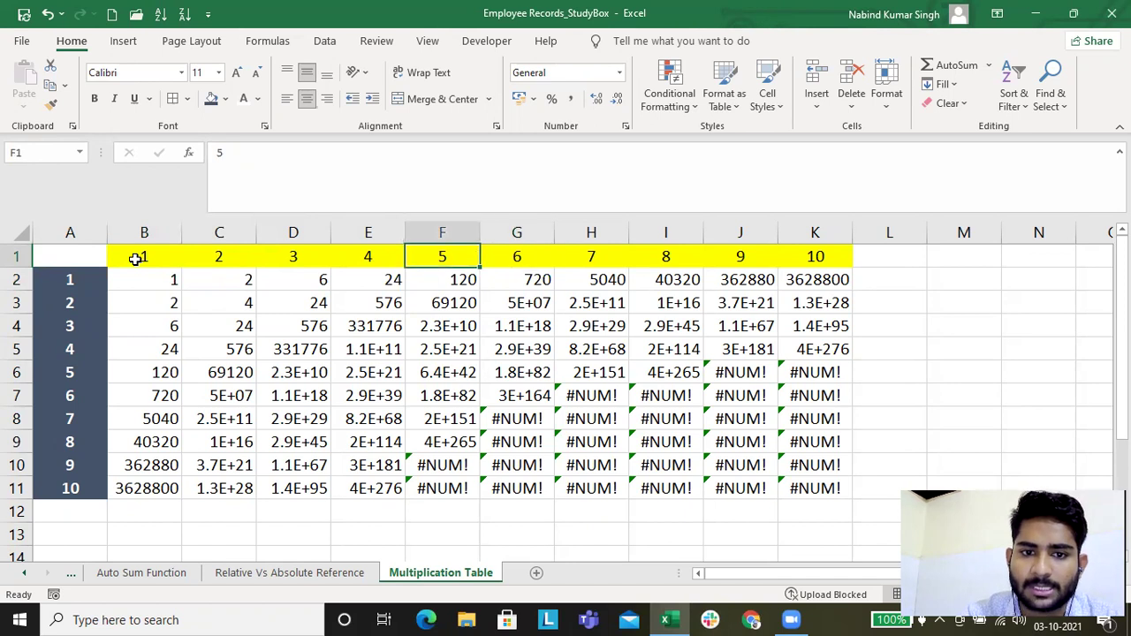
{"action": "key", "text": "Home"}
{"action": "key", "text": "Right"}
{"action": "key", "text": "Right"}
{"action": "key", "text": "Left"}
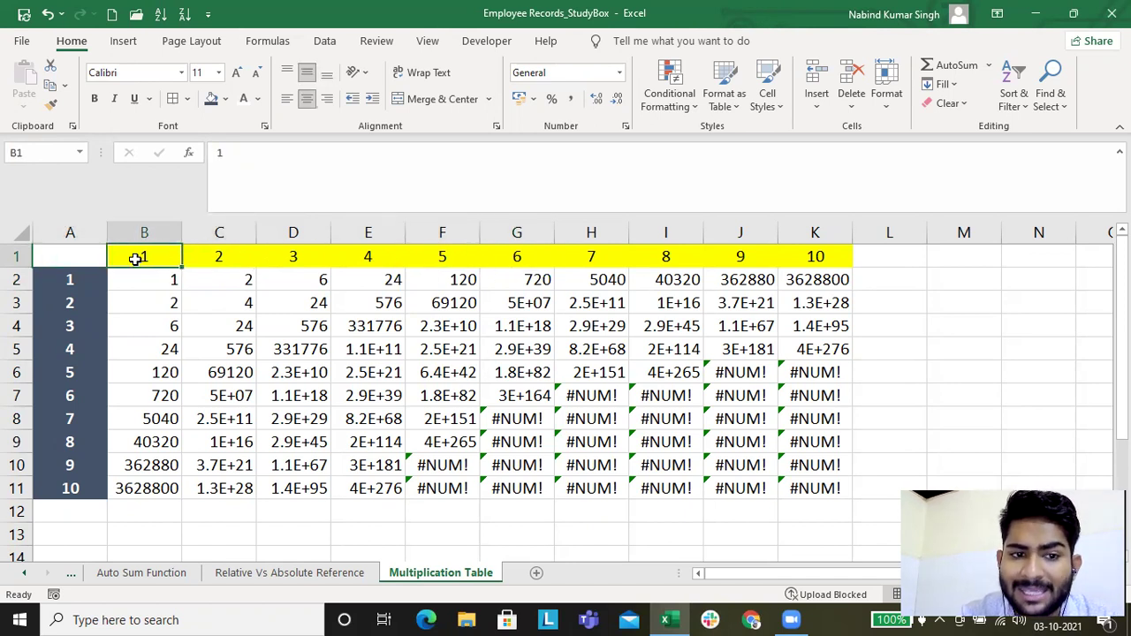
{"action": "key", "text": "Left"}
{"action": "key", "text": "shift+space"}
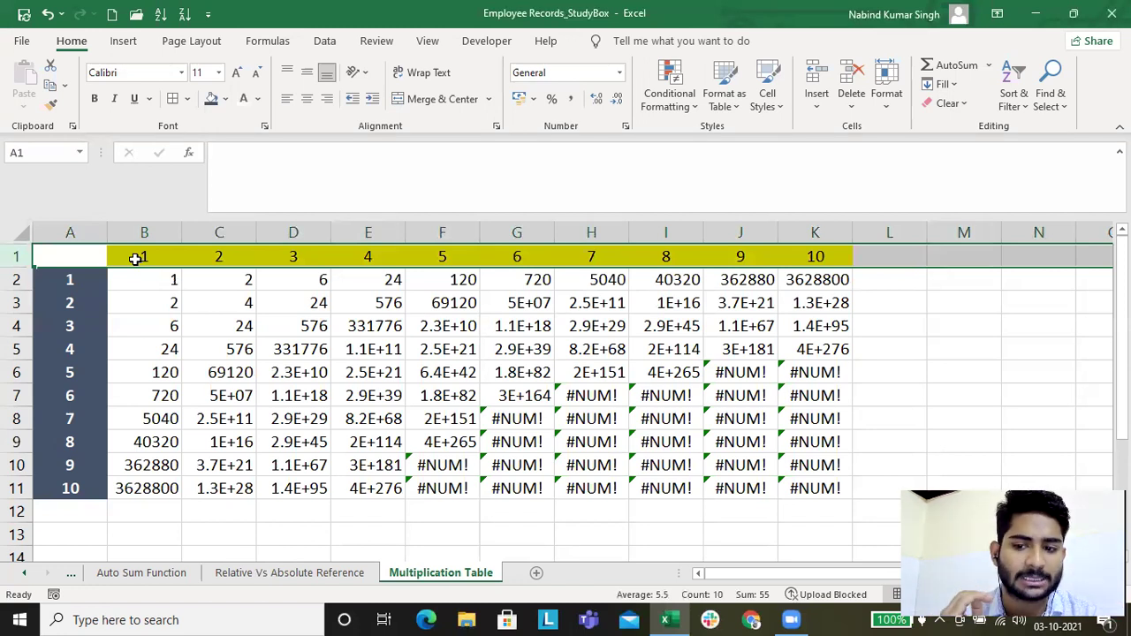
Step: Check header values in B1:D1 and A2:A4, then open B2's =A2*B1 formula for editing
{"action": "key", "text": "Down"}
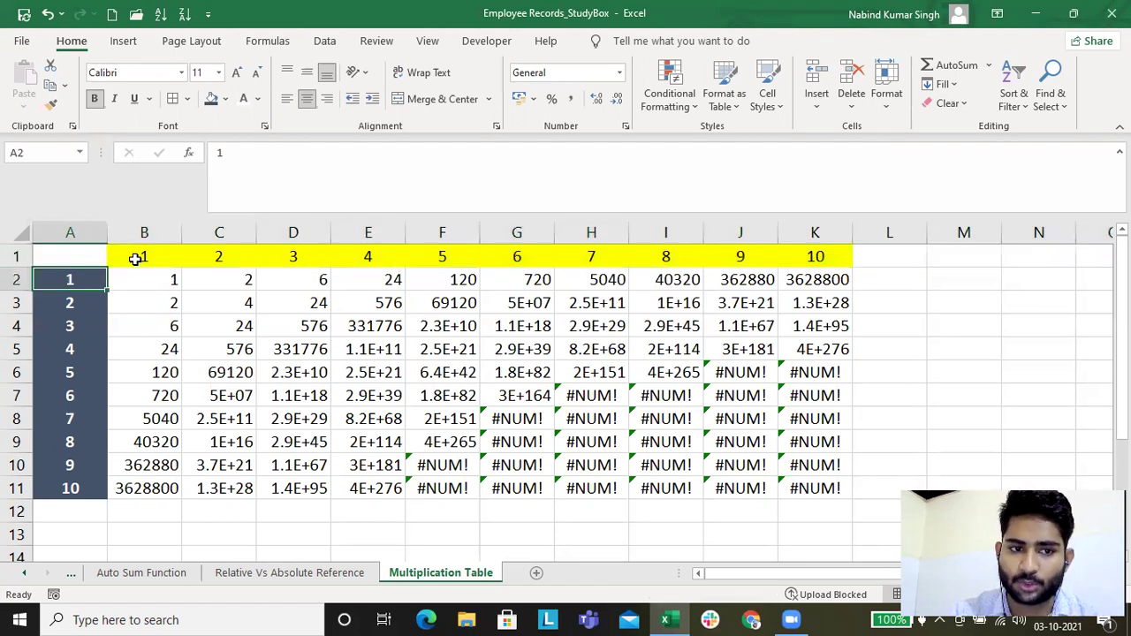
{"action": "left_click", "coordinate": [134, 256]}
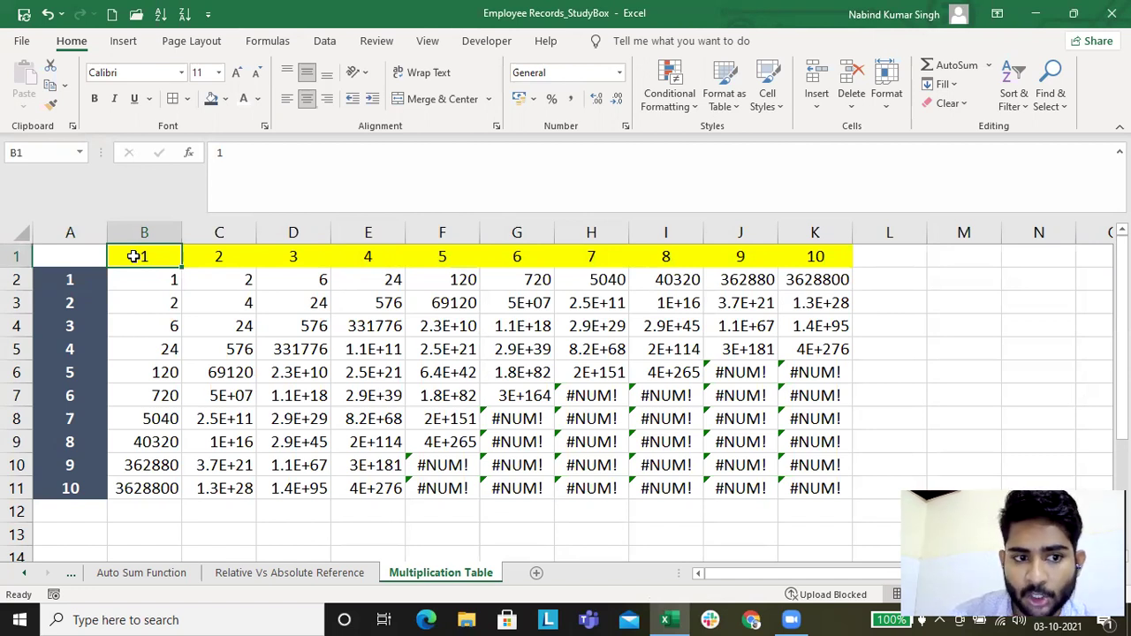
{"action": "key", "text": "Right"}
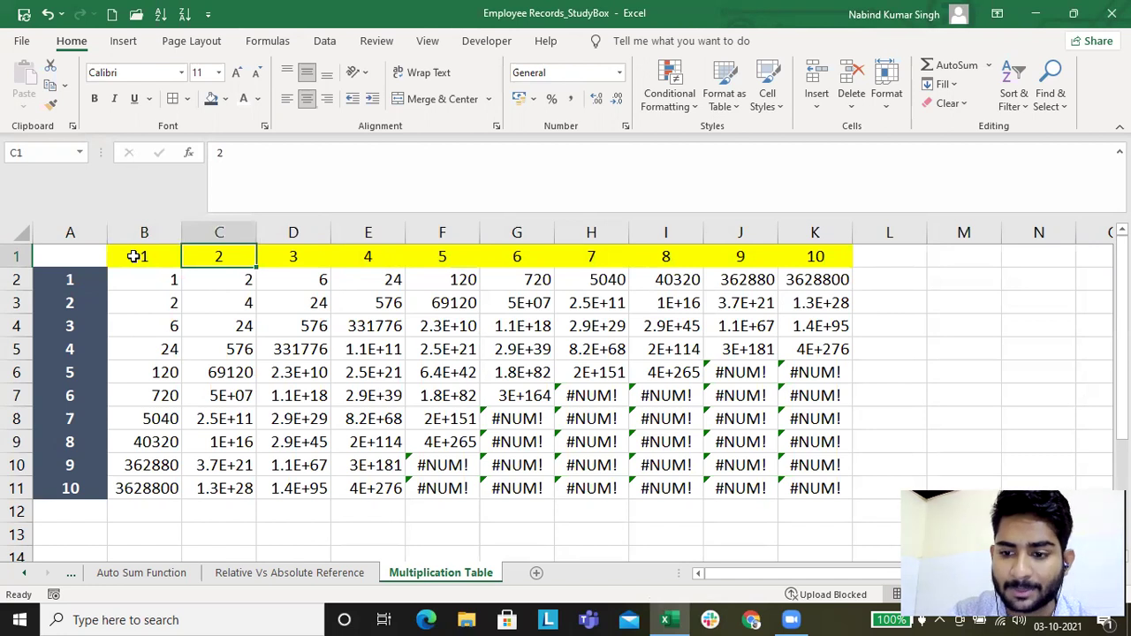
{"action": "key", "text": "Right"}
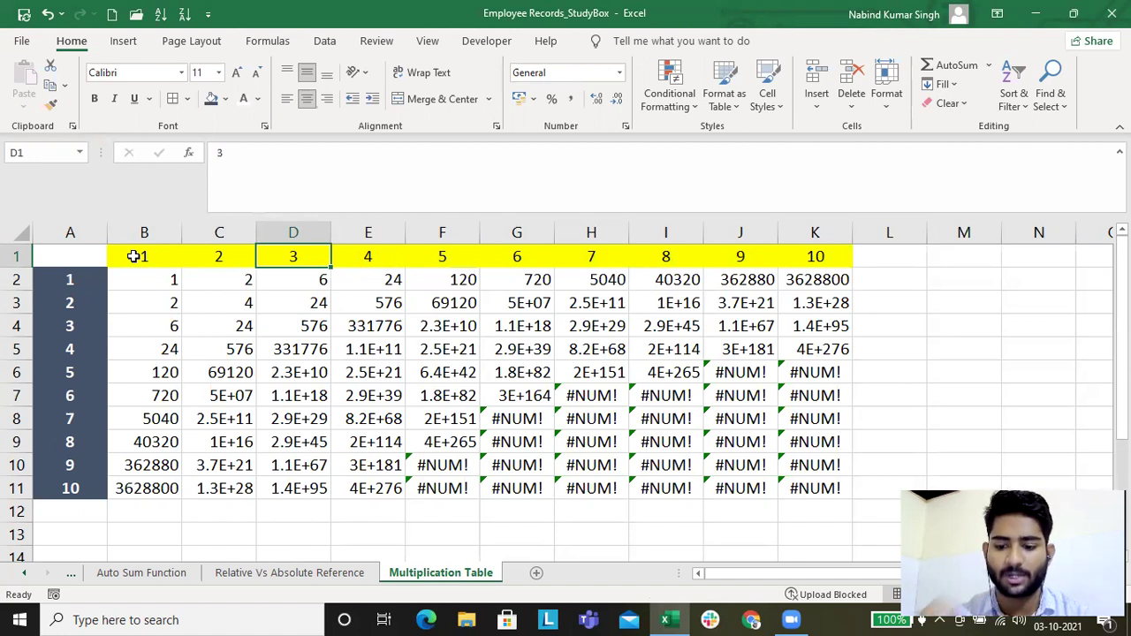
{"action": "key", "text": "Left"}
{"action": "key", "text": "Left"}
{"action": "key", "text": "Left"}
{"action": "key", "text": "Down"}
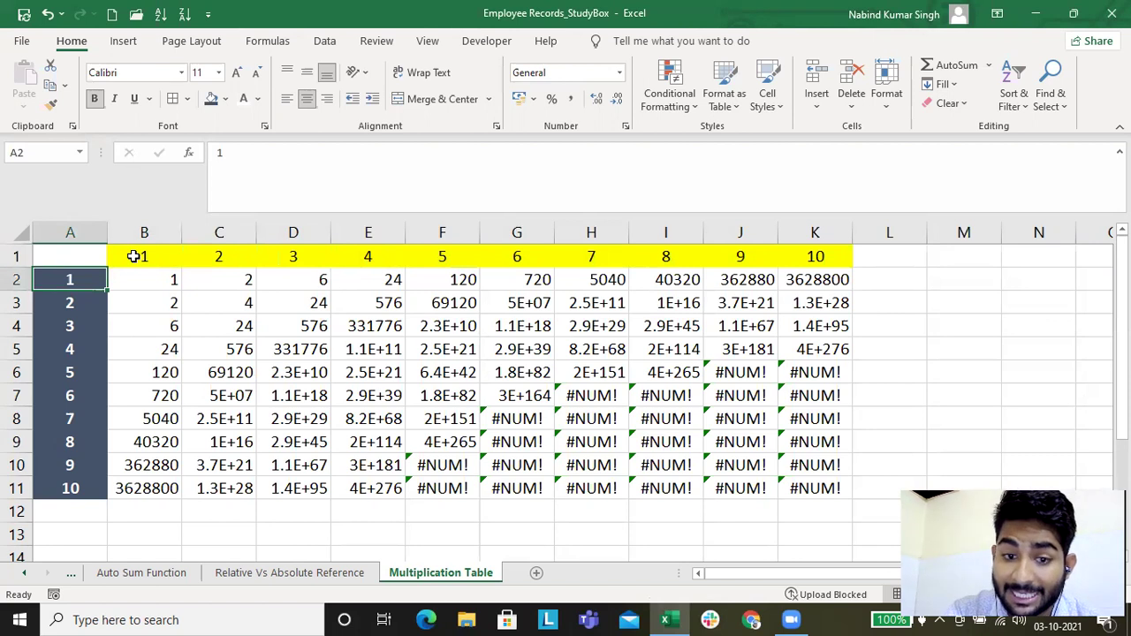
{"action": "key", "text": "Return"}
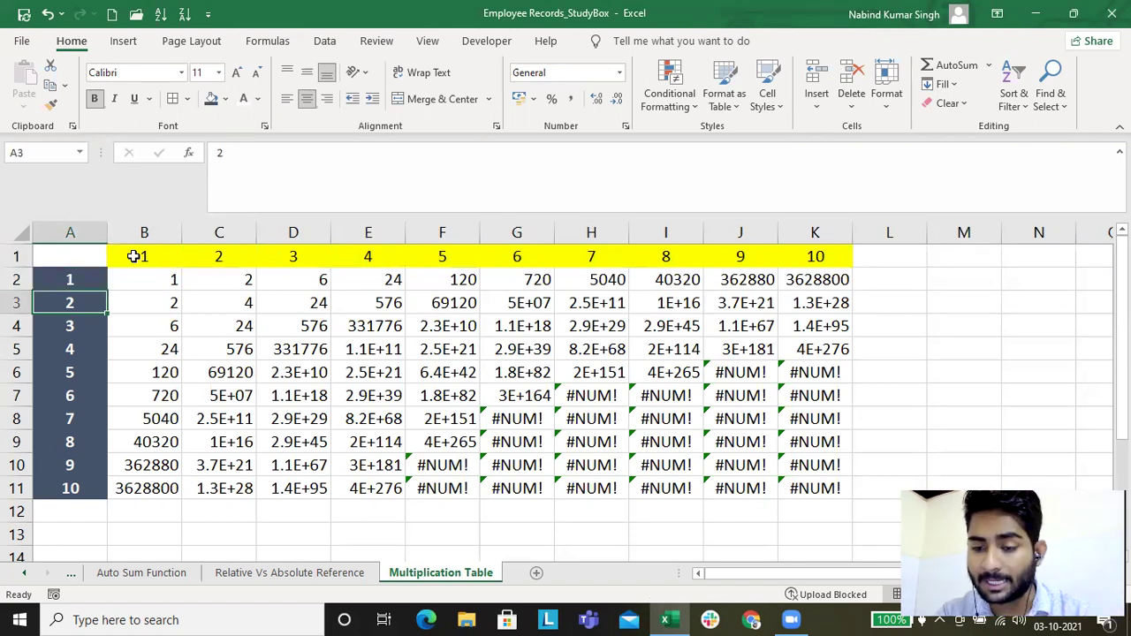
{"action": "key", "text": "Return"}
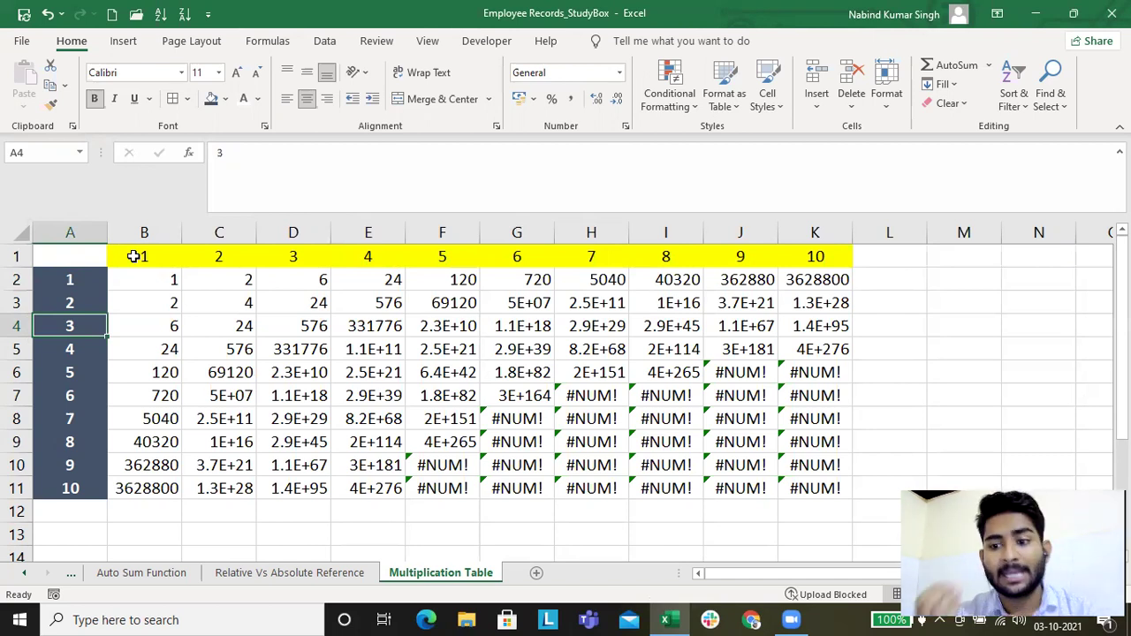
{"action": "key", "text": "Right"}
{"action": "key", "text": "Up"}
{"action": "key", "text": "Up"}
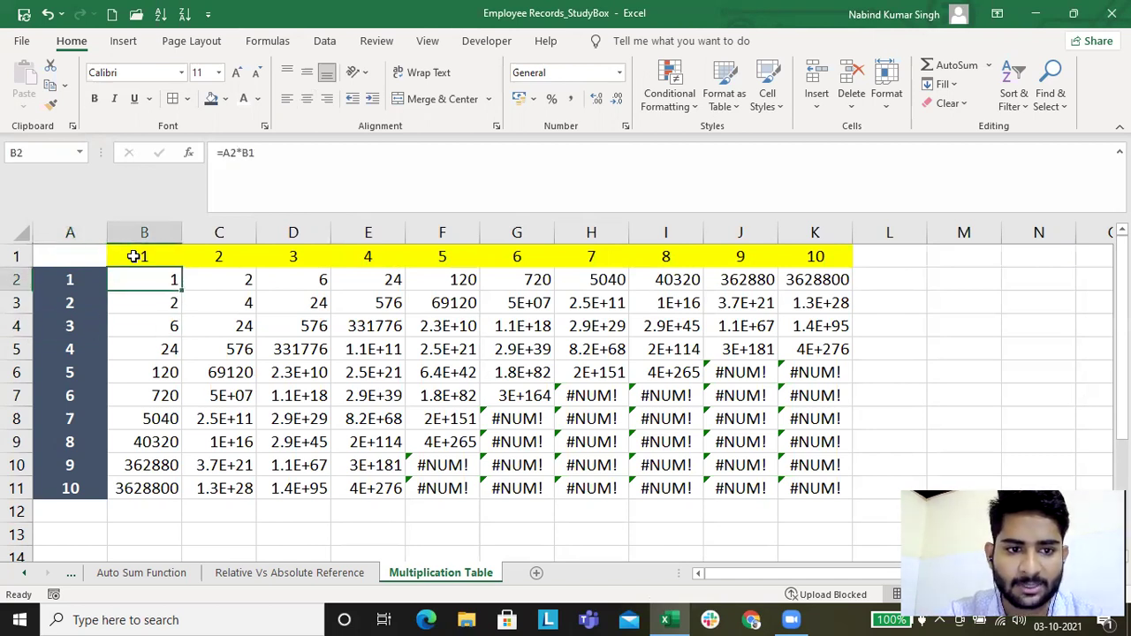
{"action": "left_click", "coordinate": [226, 155]}
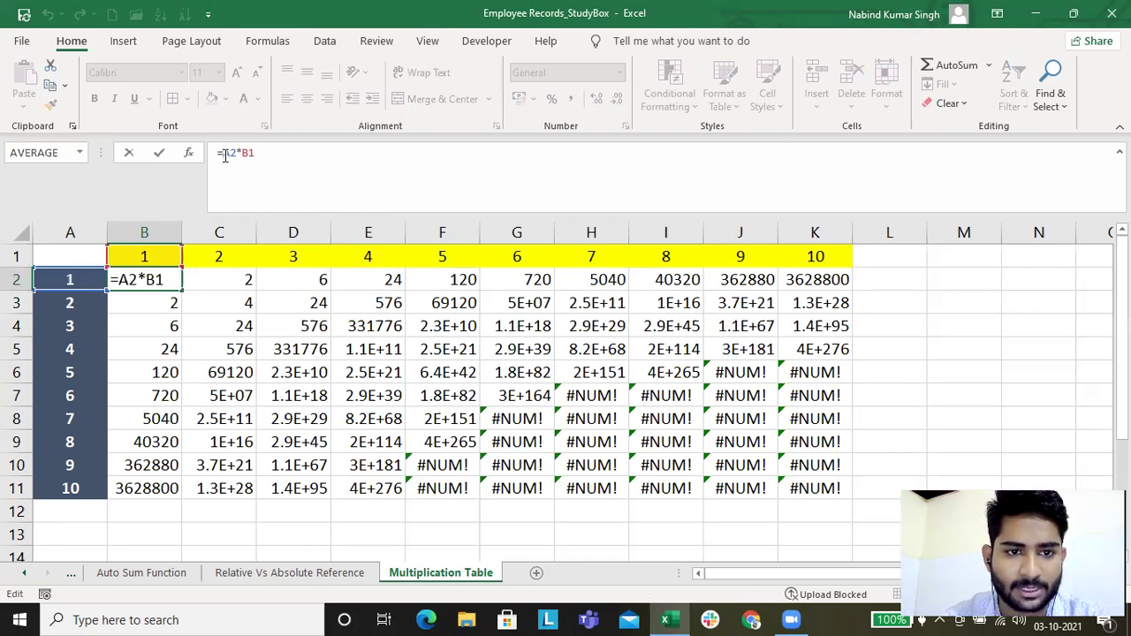
Step: Cycle the A2 reference to $A2 with F4, committing =$A2*B1 in B2
{"action": "key", "text": "F4"}
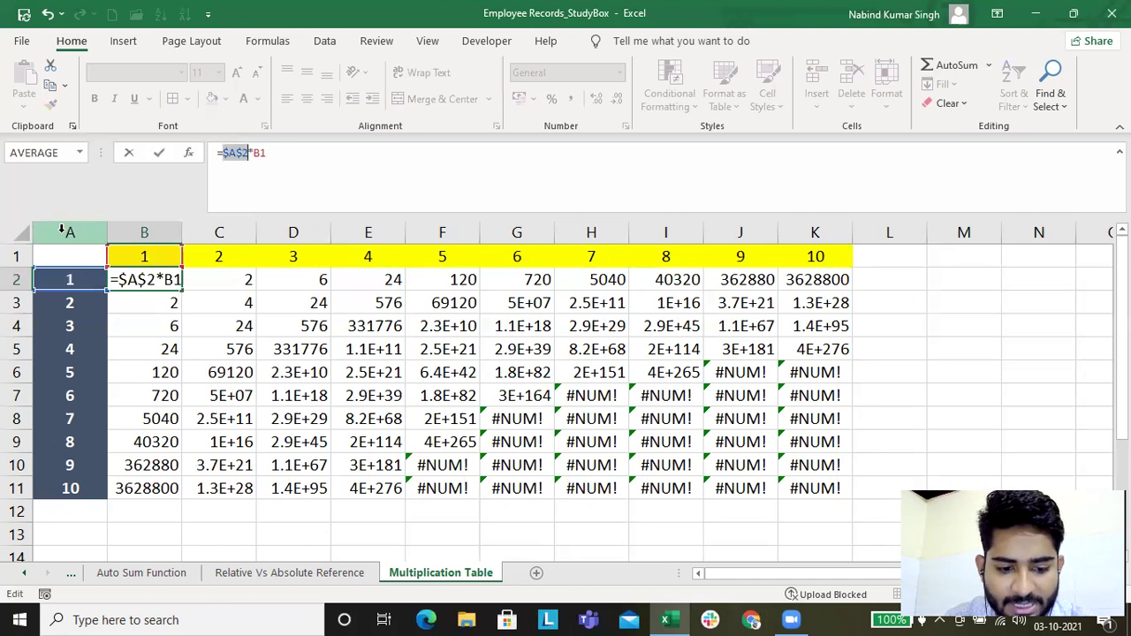
{"action": "key", "text": "F4"}
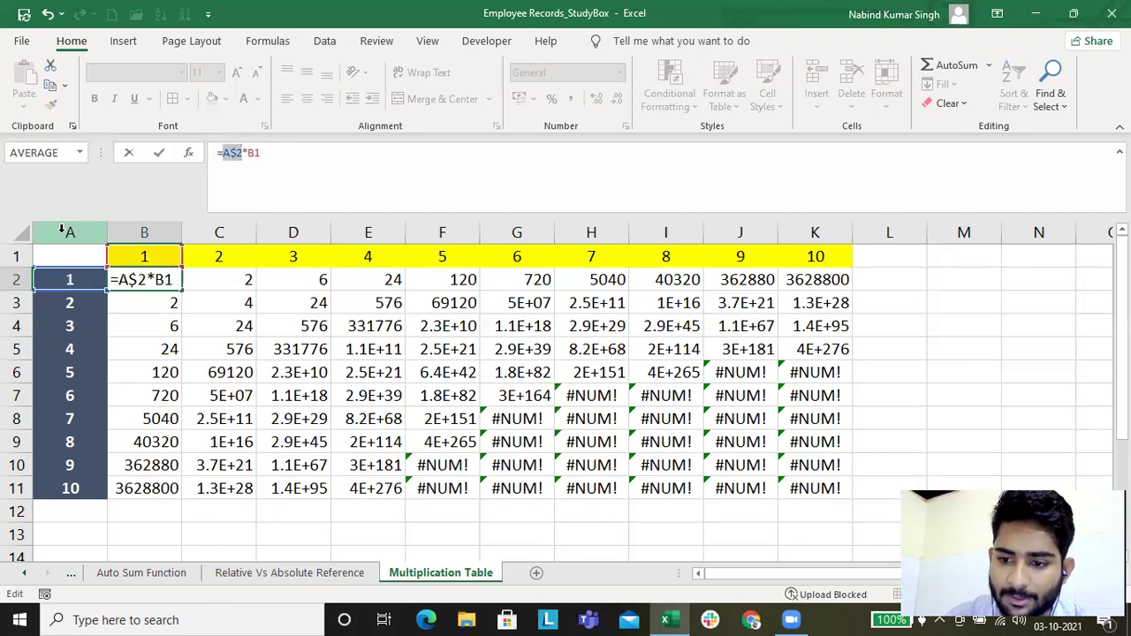
{"action": "key", "text": "F4"}
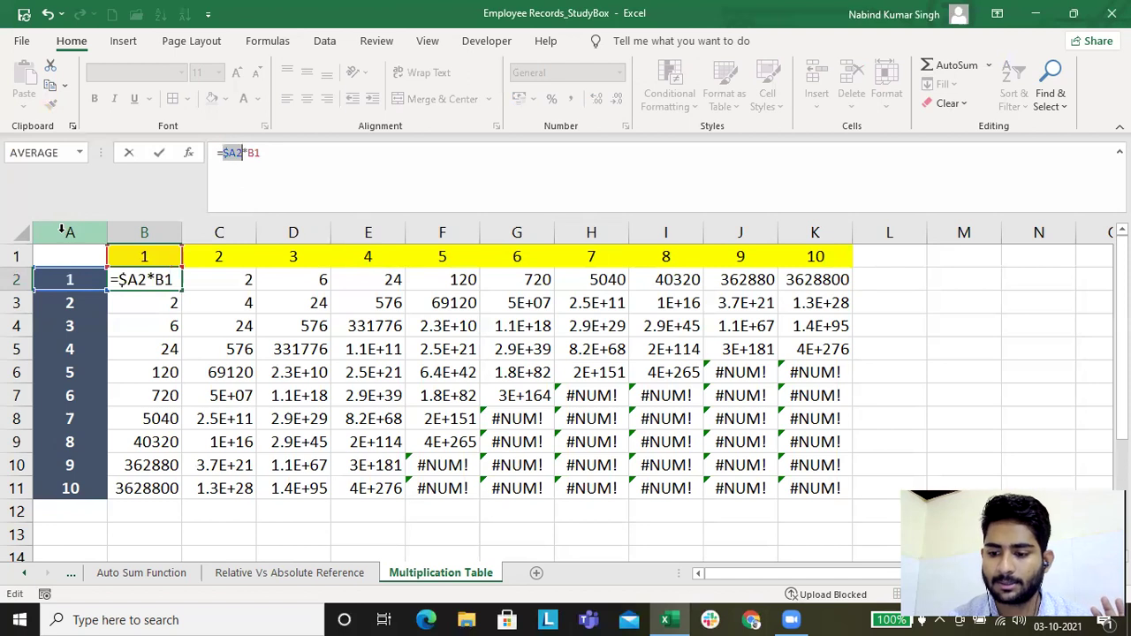
{"action": "key", "text": "Return"}
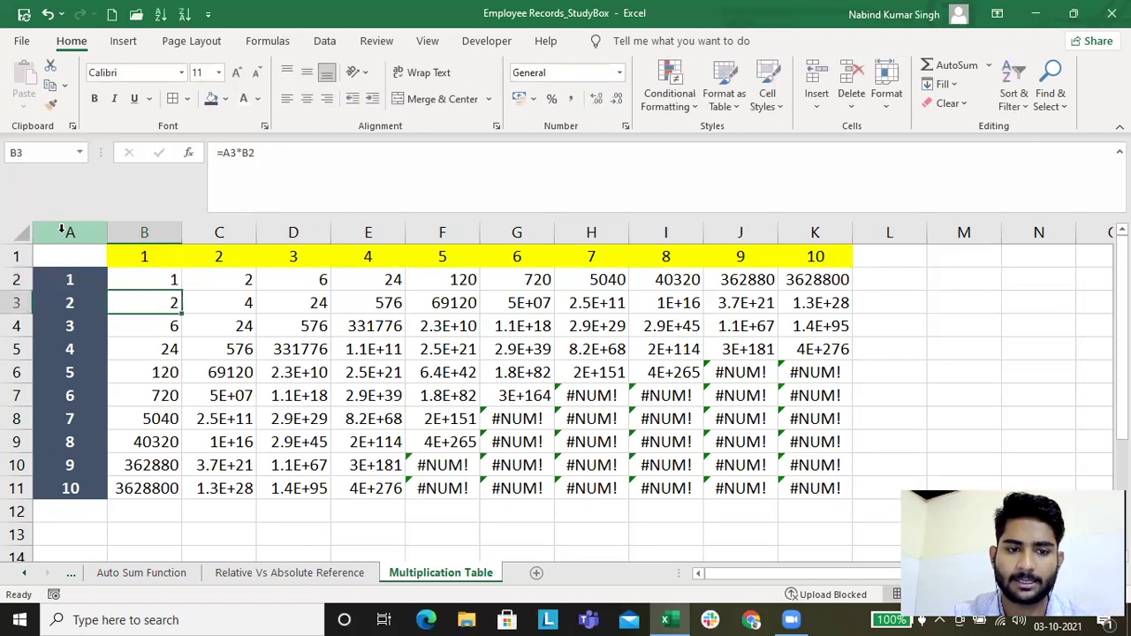
Step: Re-edit B2 so its formula reads =$A2*B$1, anchoring the header row
{"action": "left_click", "coordinate": [159, 274]}
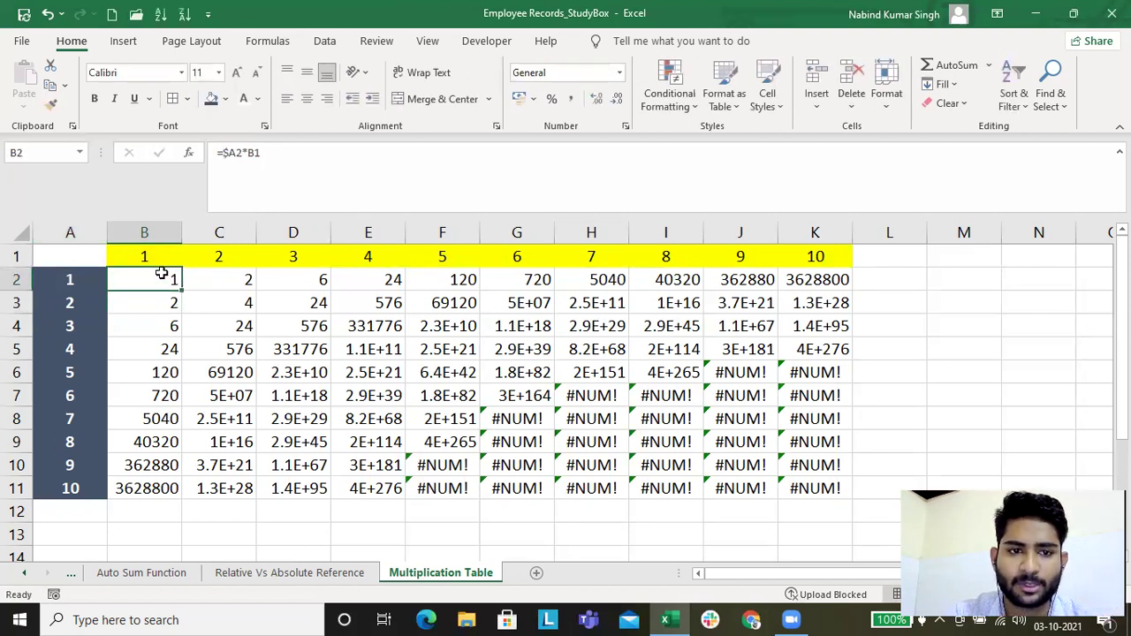
{"action": "left_click", "coordinate": [229, 152]}
{"action": "key", "text": "BackSpace"}
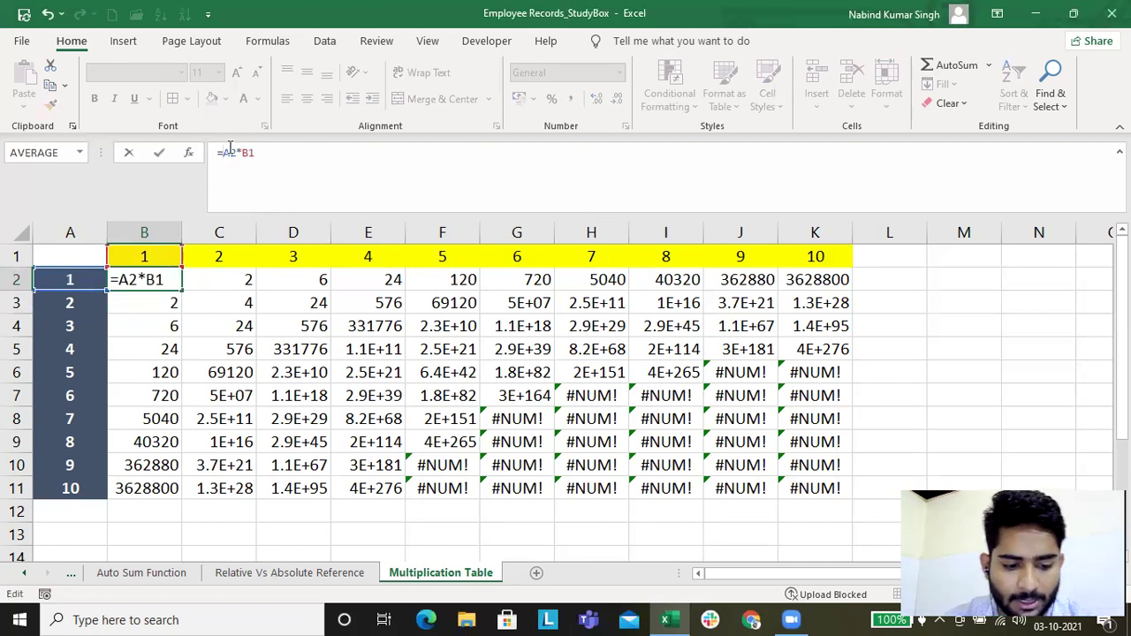
{"action": "type", "text": "$"}
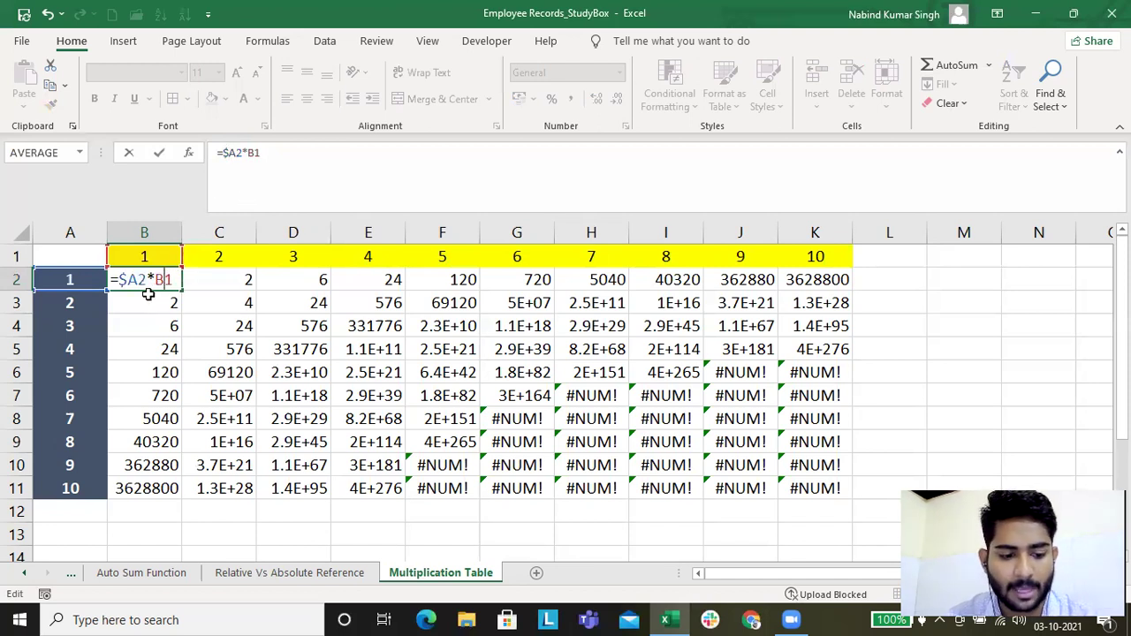
{"action": "key", "text": "F4"}
{"action": "key", "text": "F4"}
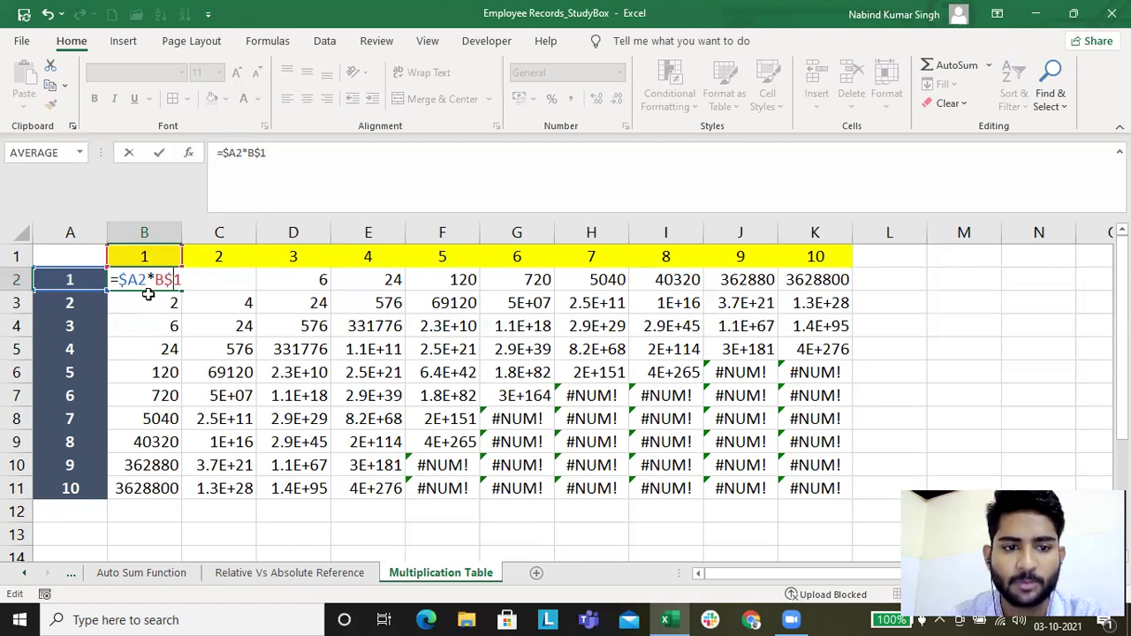
{"action": "key", "text": "Return"}
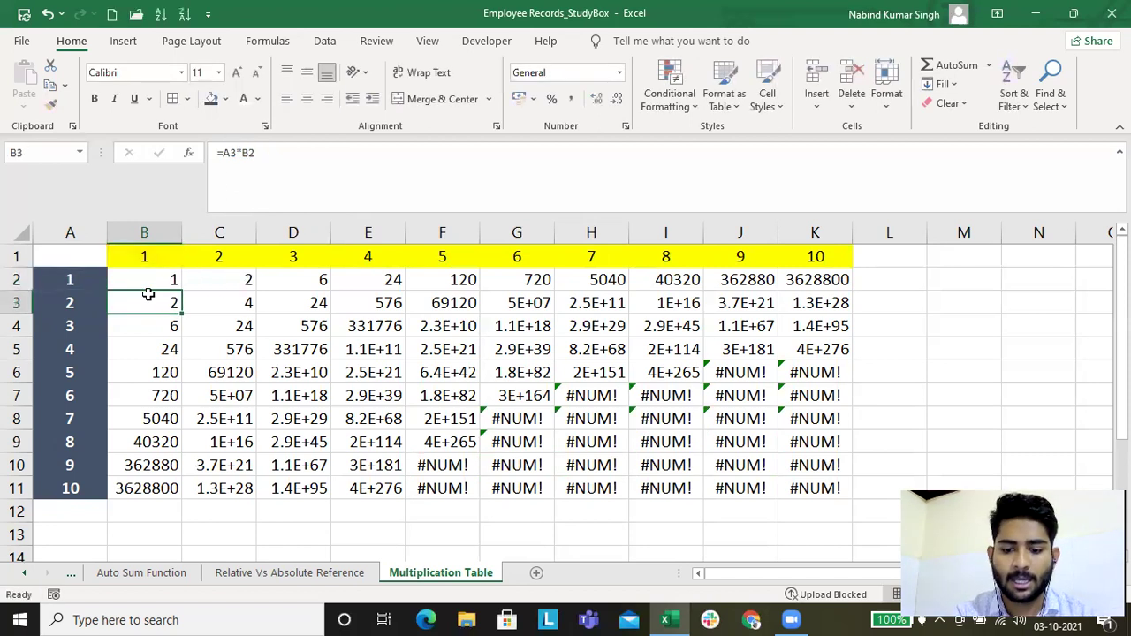
Step: Copy B2's =$A2*B$1 formula and paste it across B2:K11
{"action": "key", "text": "Up"}
{"action": "key", "text": "ctrl+c"}
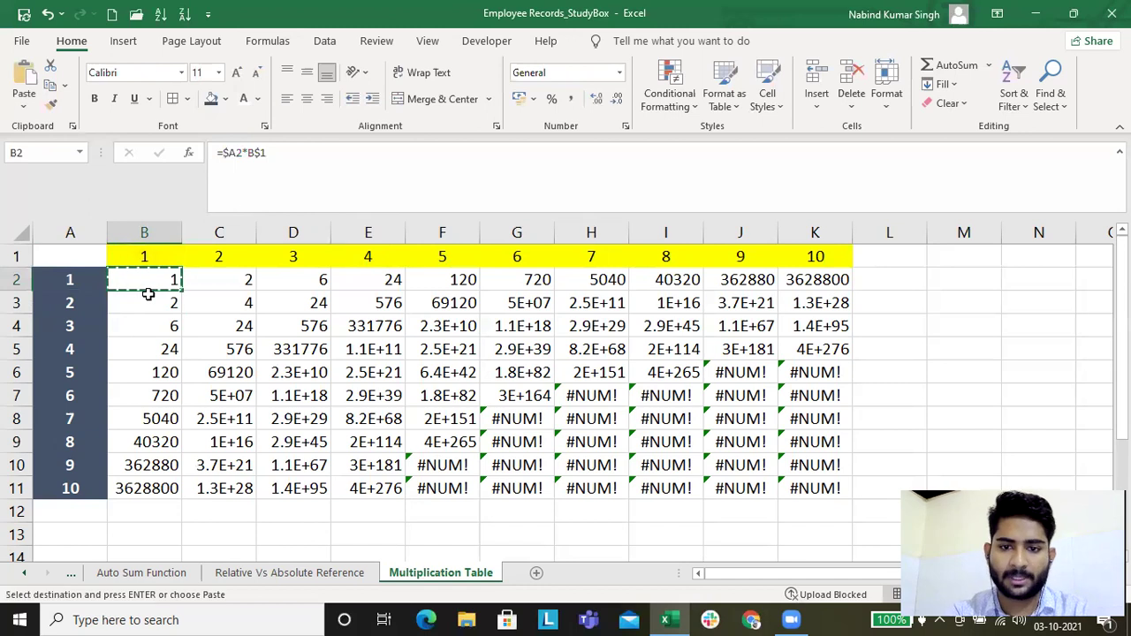
{"action": "key", "text": "ctrl+shift+Right"}
{"action": "key", "text": "ctrl+v"}
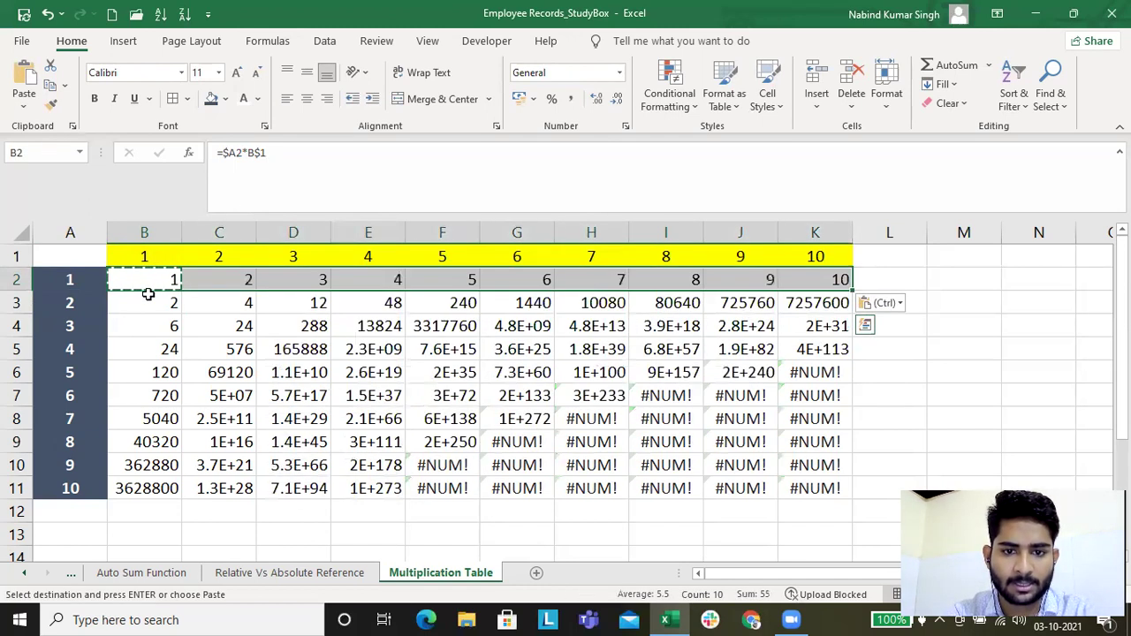
{"action": "key", "text": "ctrl+shift+Down"}
{"action": "key", "text": "ctrl+v"}
{"action": "key", "text": "ctrl+v"}
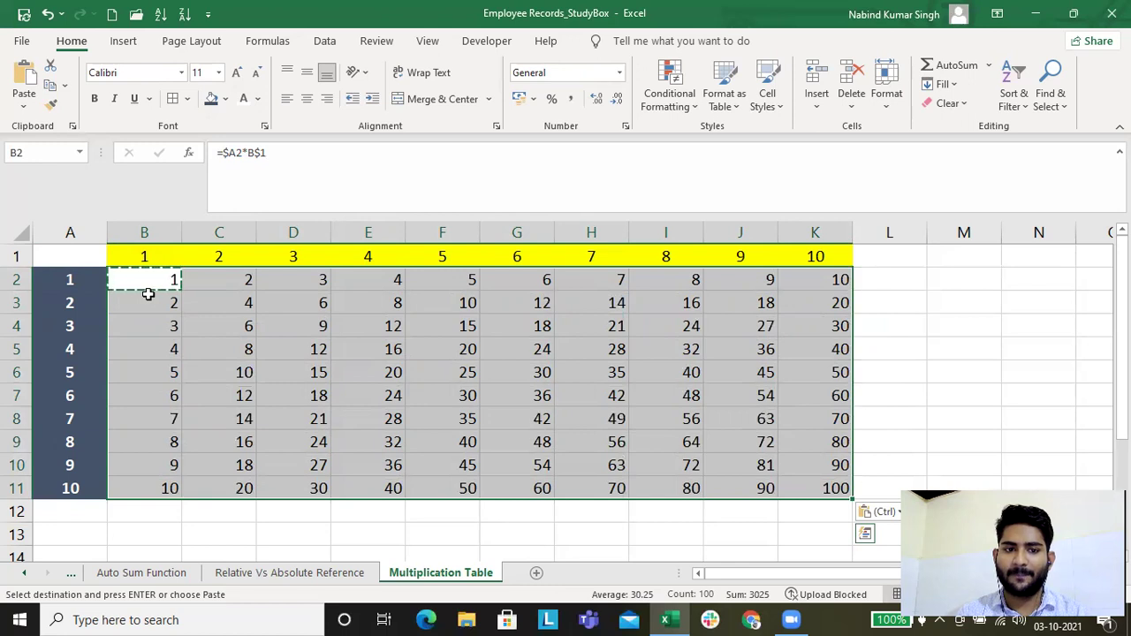
Step: Re-paste the formula into B2:K11 and centre-align the 1–100 products
{"action": "left_click", "coordinate": [148, 293]}
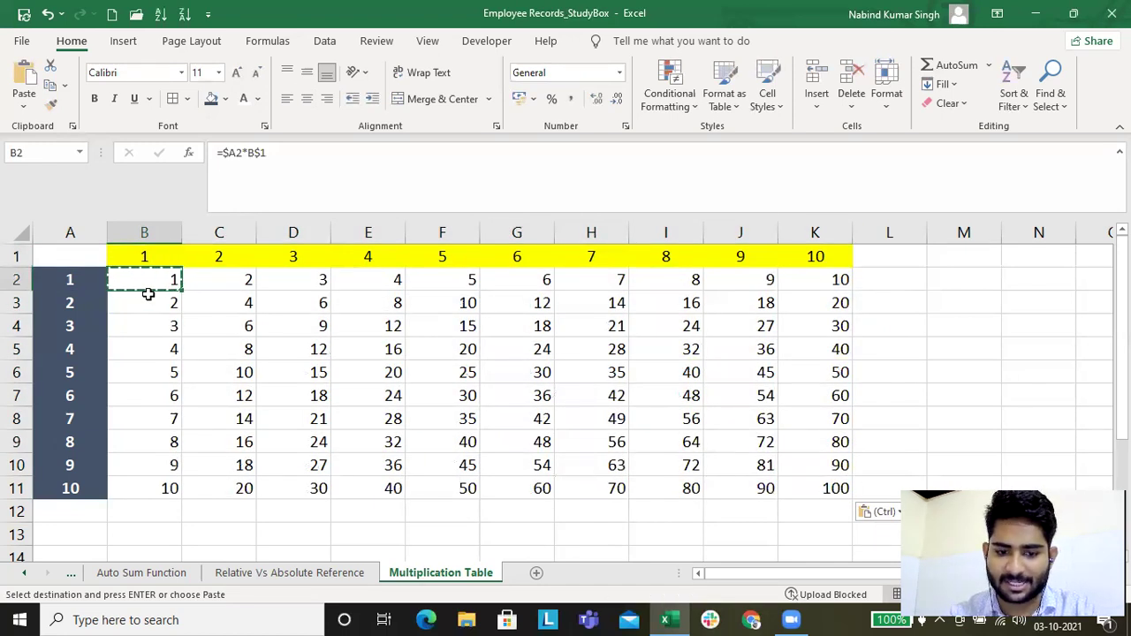
{"action": "key", "text": "ctrl+shift+End"}
{"action": "key", "text": "ctrl+v"}
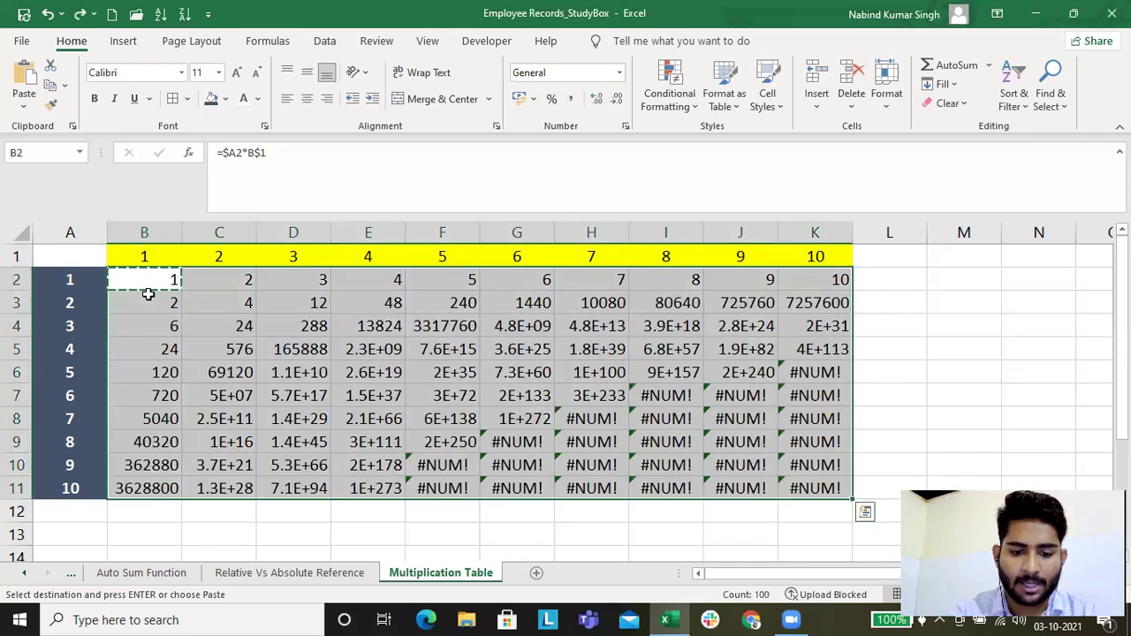
{"action": "left_click_drag", "start_coordinate": [149, 278], "coordinate": [833, 487]}
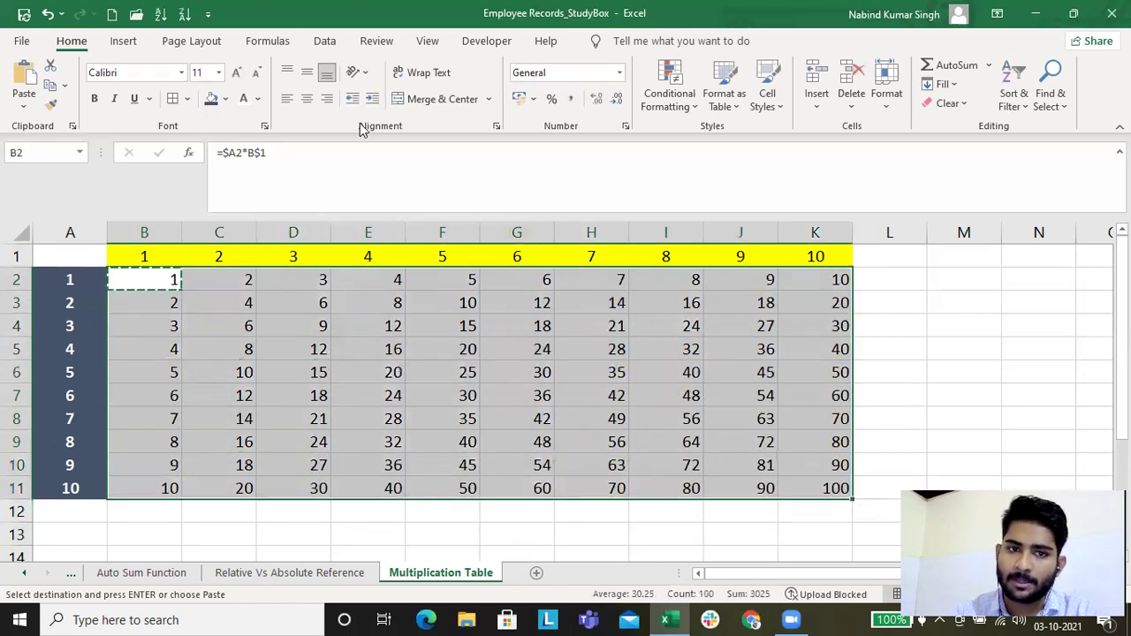
{"action": "left_click", "coordinate": [306, 99]}
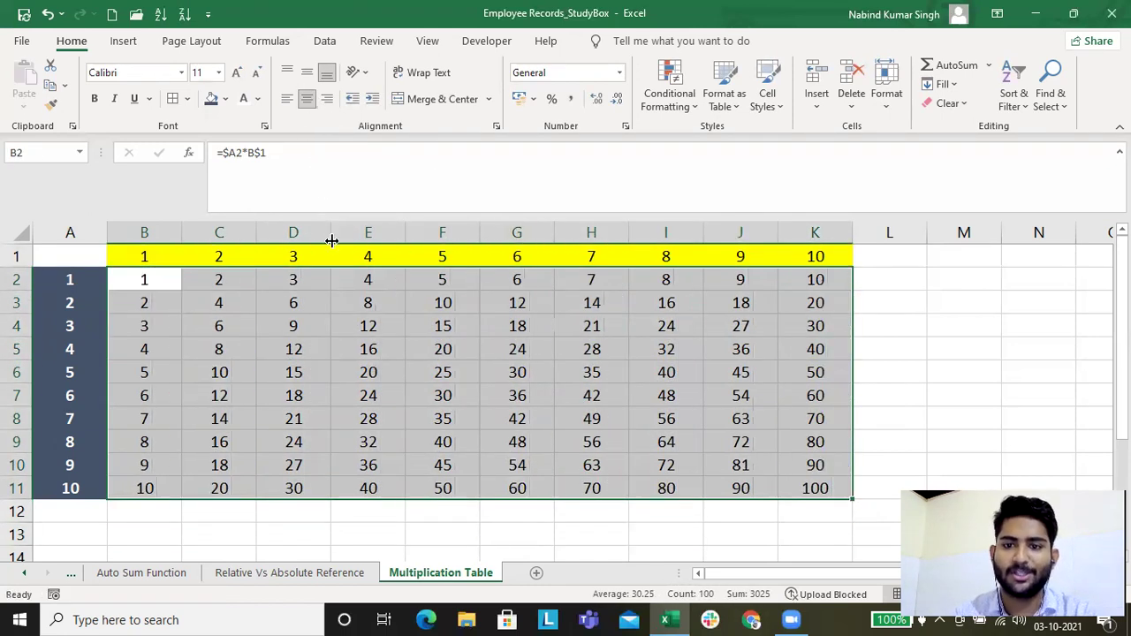
Step: Type the title 'Multiplication Table' into A1
{"action": "left_click", "coordinate": [42, 255]}
{"action": "type", "text": "Mul"}
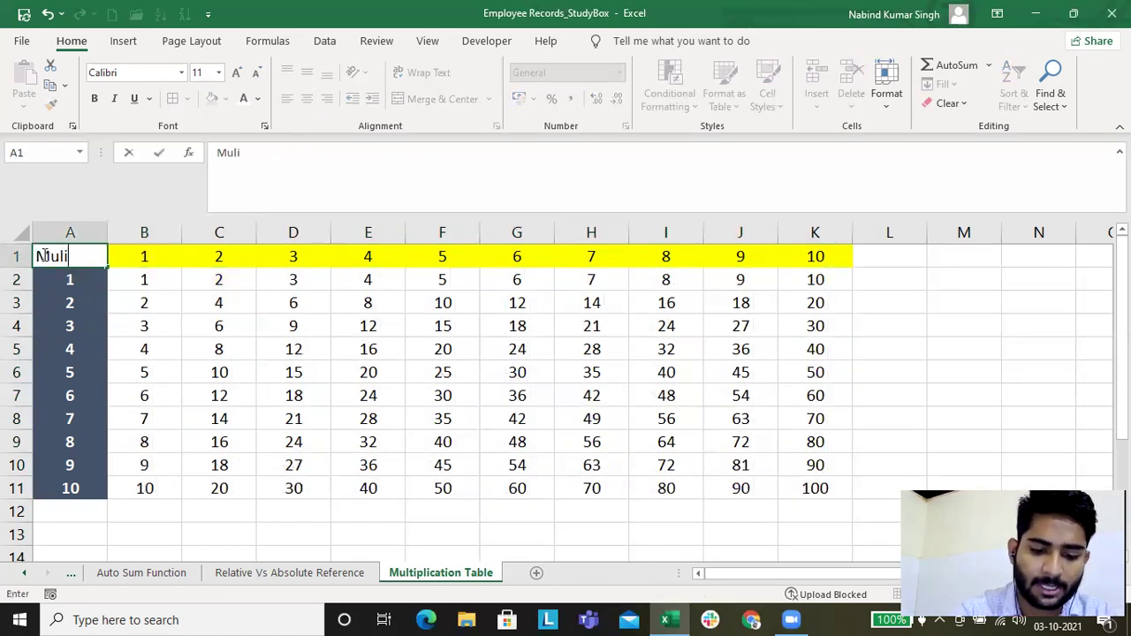
{"action": "type", "text": "tiplicati"}
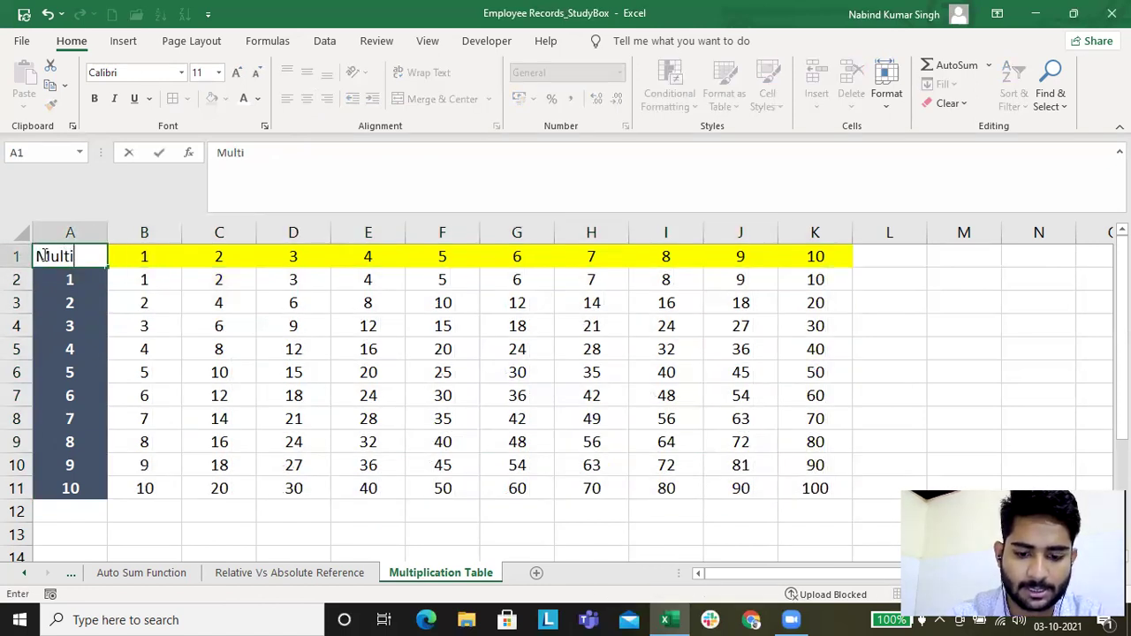
{"action": "type", "text": "on Table"}
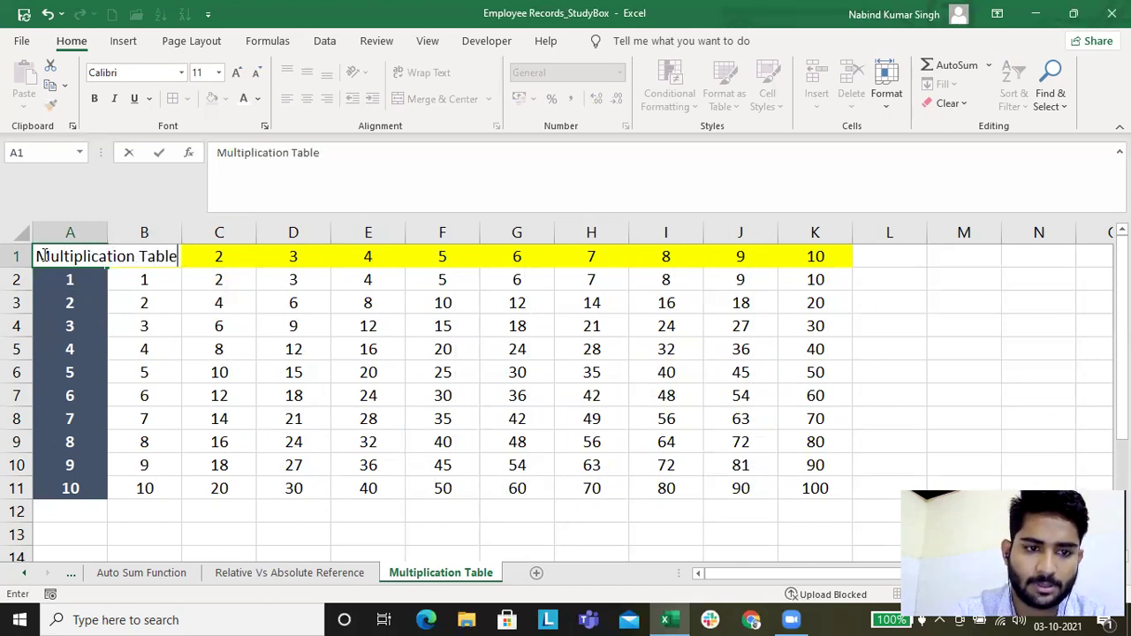
{"action": "key", "text": "Return"}
Step: Wrap the A1 title, widen column A, fit row 1, centre it and fill orange
{"action": "left_click", "coordinate": [42, 256]}
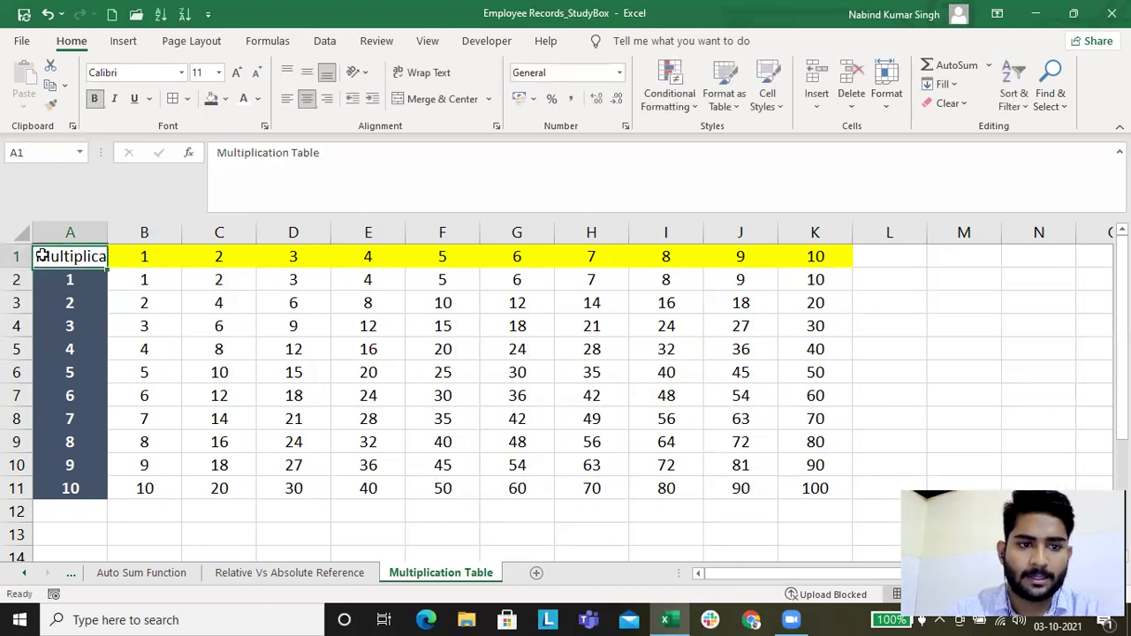
{"action": "left_click", "coordinate": [424, 72]}
{"action": "left_click_drag", "start_coordinate": [108, 231], "coordinate": [143, 232]}
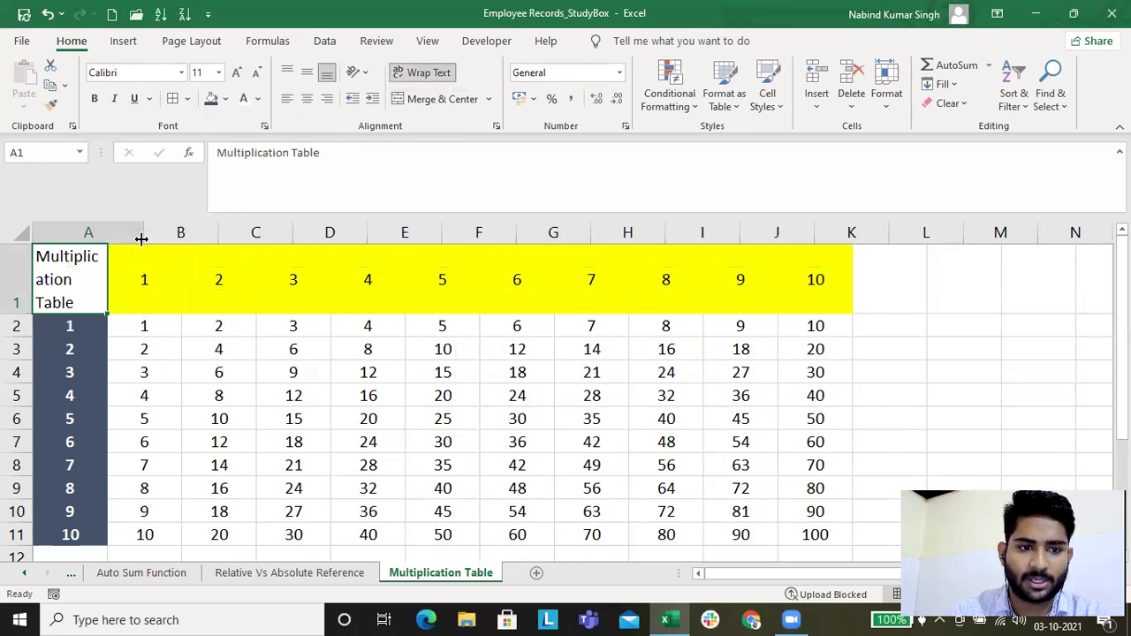
{"action": "double_click", "coordinate": [14, 315]}
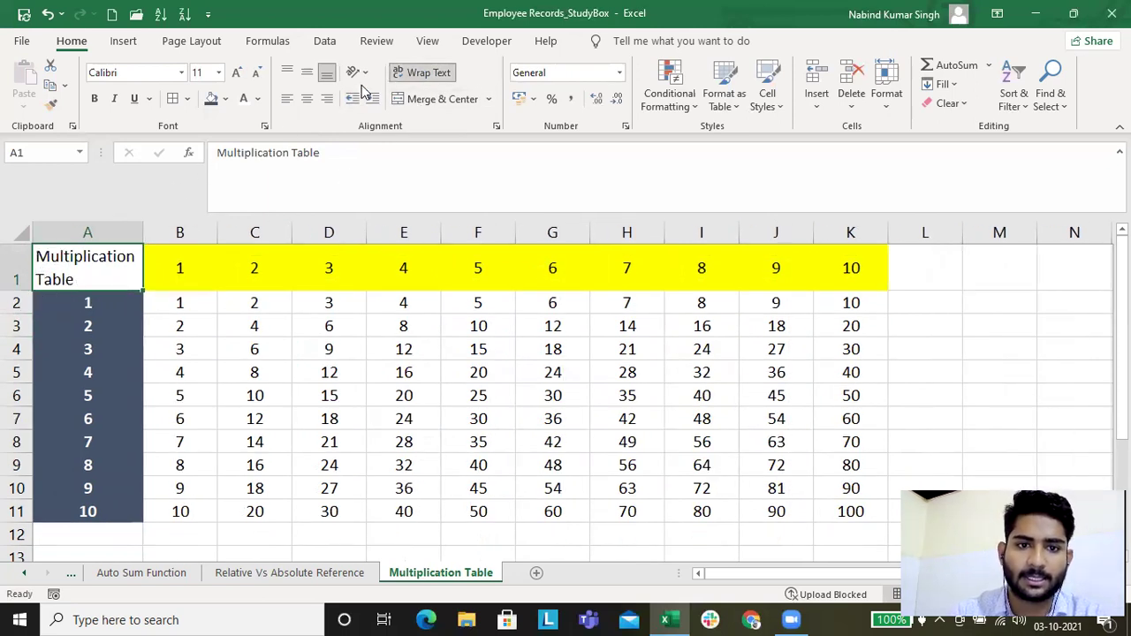
{"action": "left_click", "coordinate": [307, 98]}
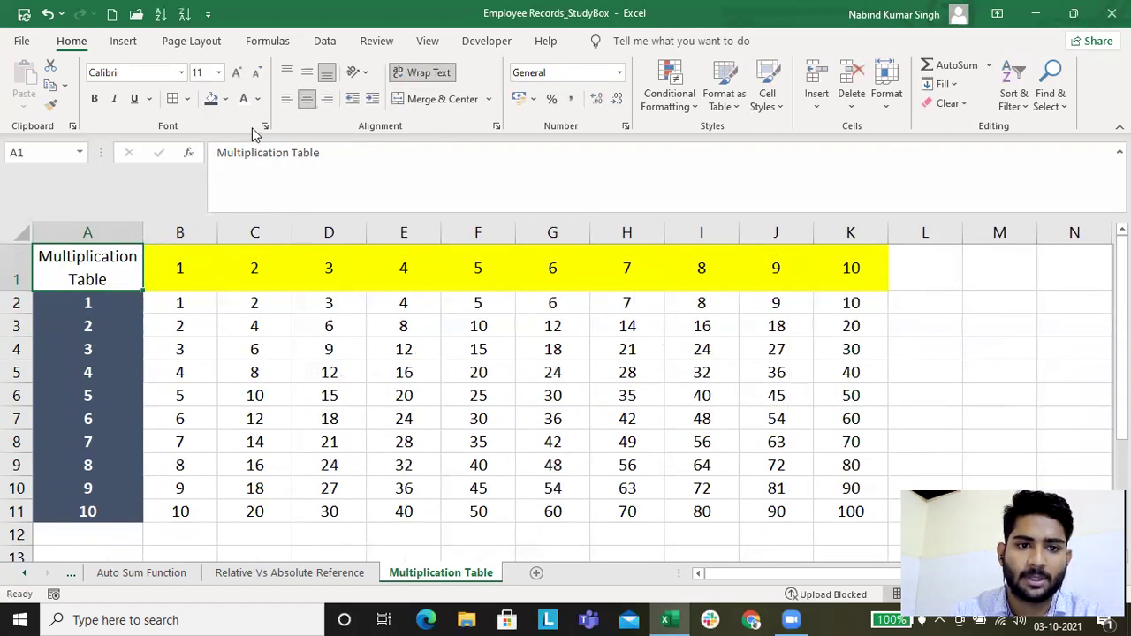
{"action": "left_click", "coordinate": [226, 99]}
{"action": "left_click", "coordinate": [236, 254]}
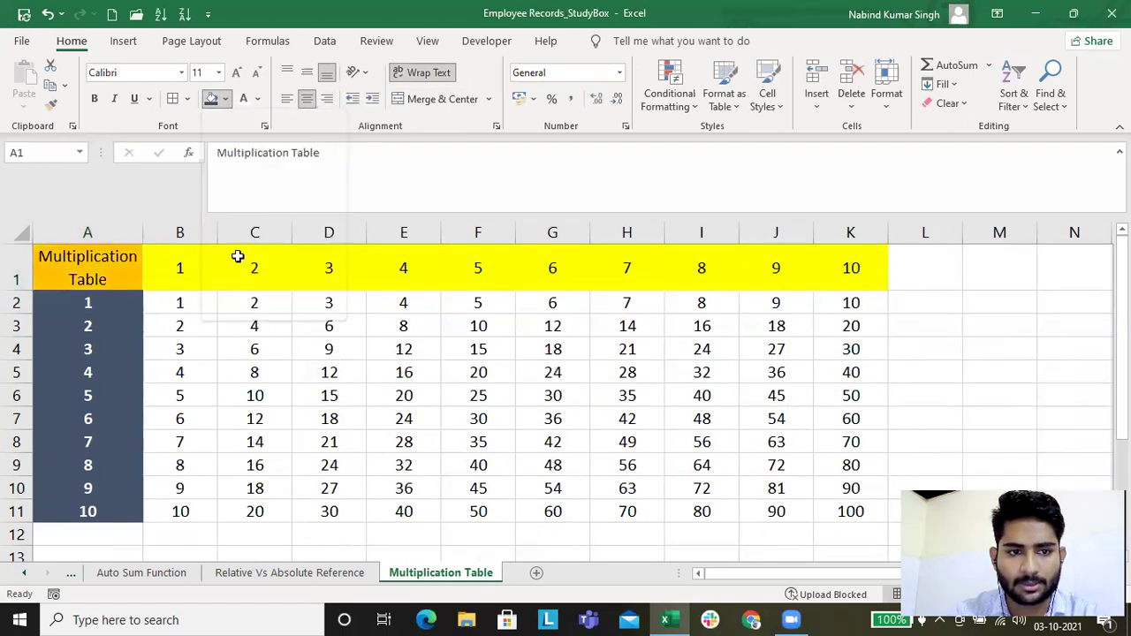
Step: Select the A1:K11 table, then bold the header row A1:K1
{"action": "key", "text": "ctrl+shift+Right"}
{"action": "key", "text": "ctrl+shift+Down"}
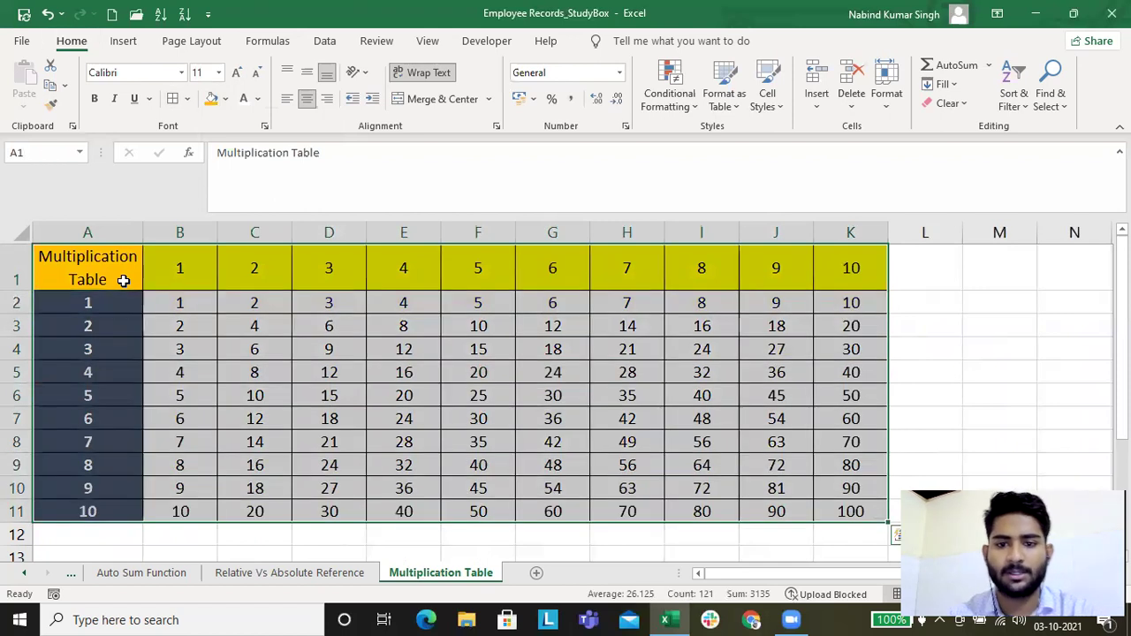
{"action": "left_click_drag", "start_coordinate": [104, 250], "coordinate": [858, 265]}
{"action": "key", "text": "ctrl+b"}
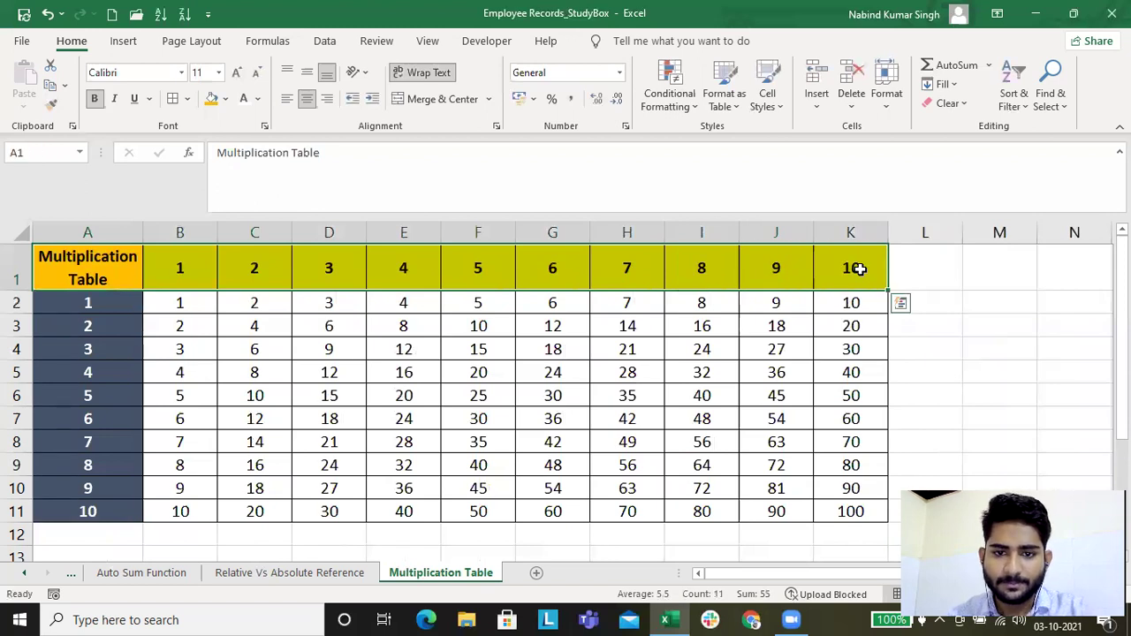
Step: Bold the column A labels A1:A11, then select row 1 and column A
{"action": "left_click_drag", "start_coordinate": [94, 258], "coordinate": [69, 518]}
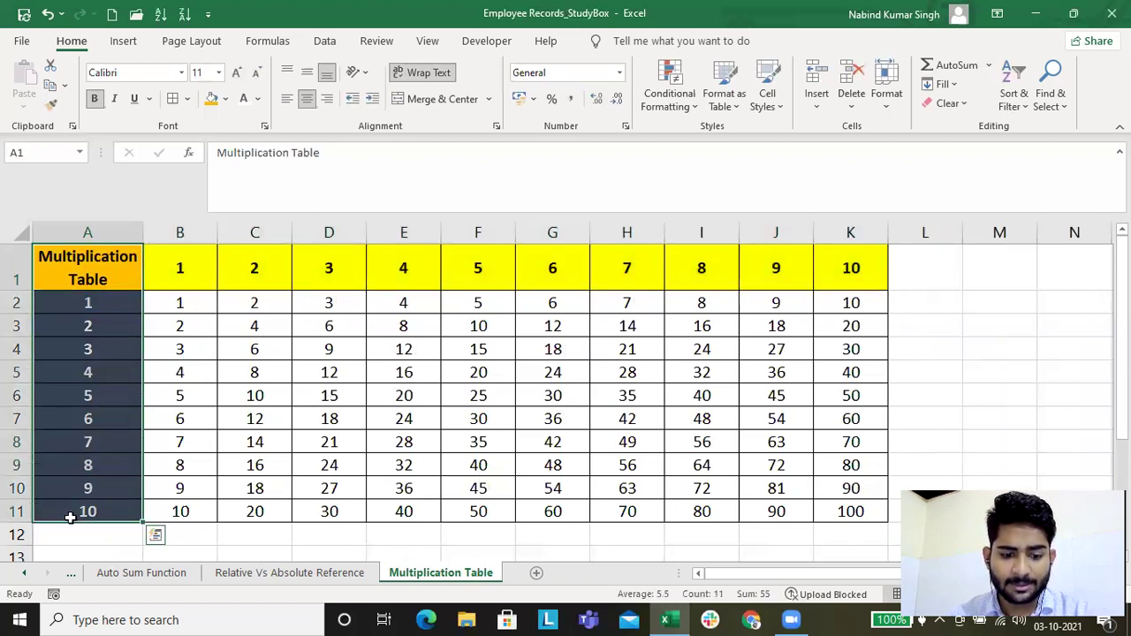
{"action": "key", "text": "ctrl+b"}
{"action": "key", "text": "ctrl+b"}
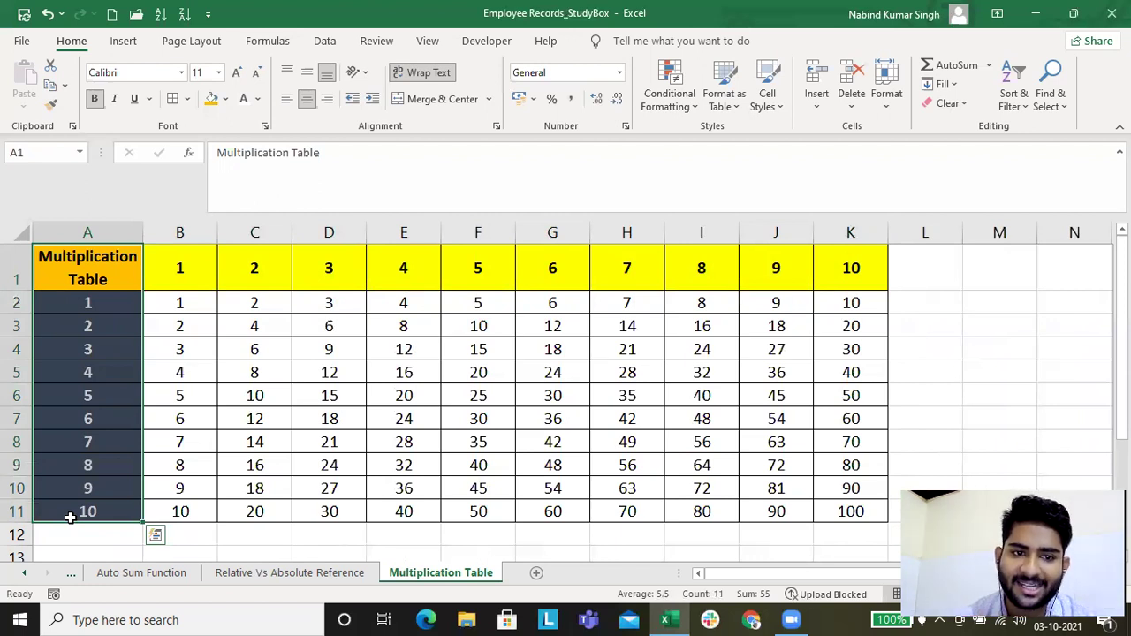
{"action": "left_click", "coordinate": [12, 277]}
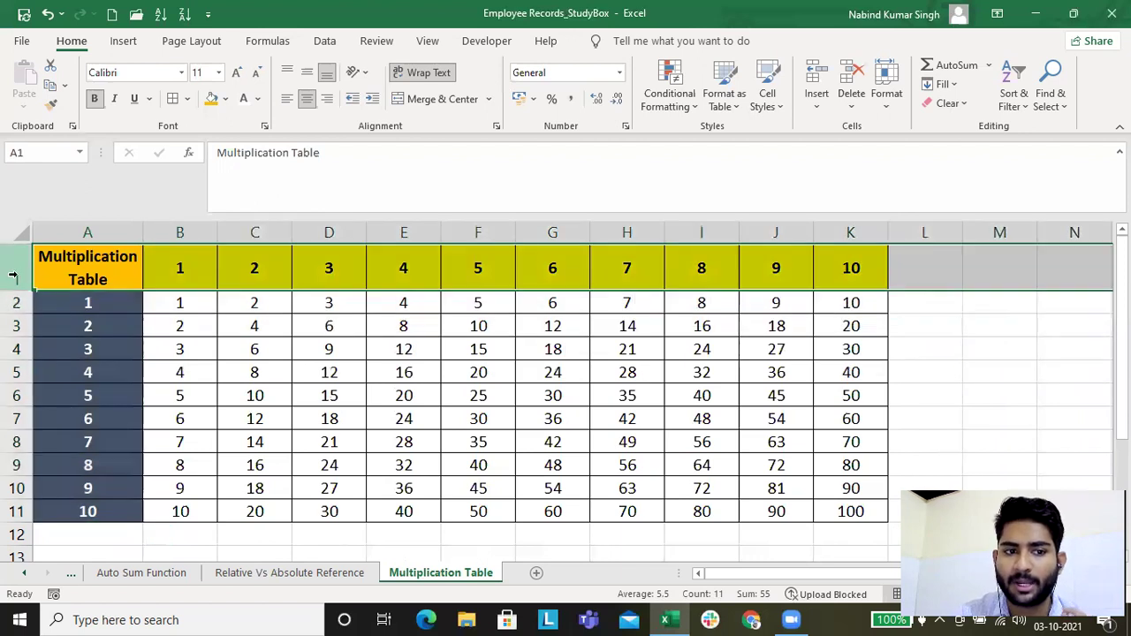
{"action": "left_click", "coordinate": [75, 225]}
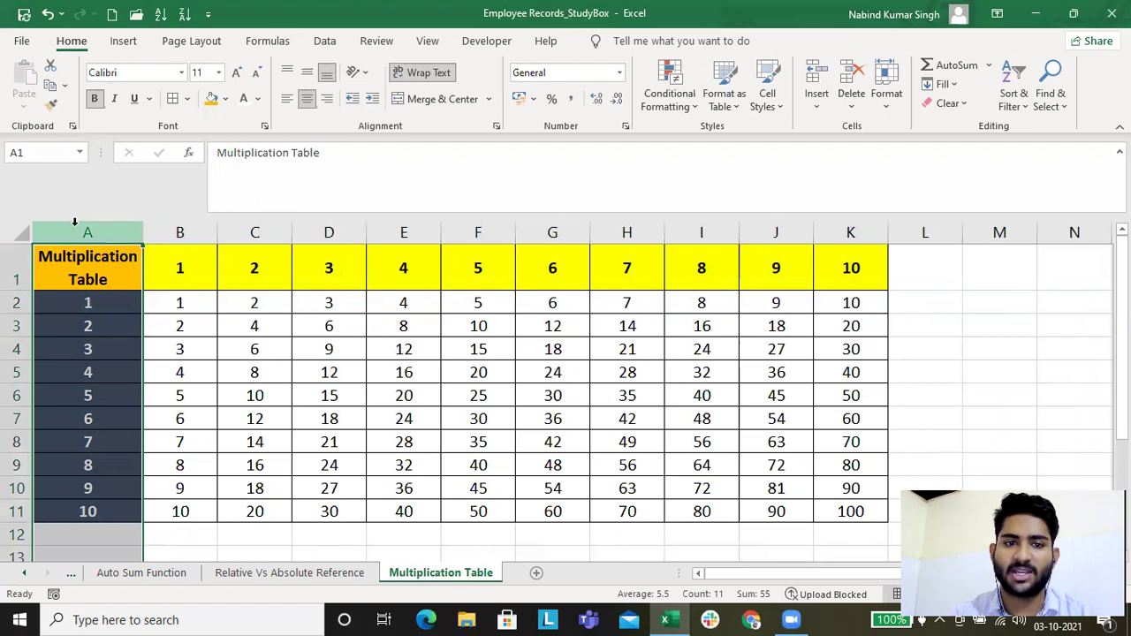
{"action": "left_click", "coordinate": [183, 298]}
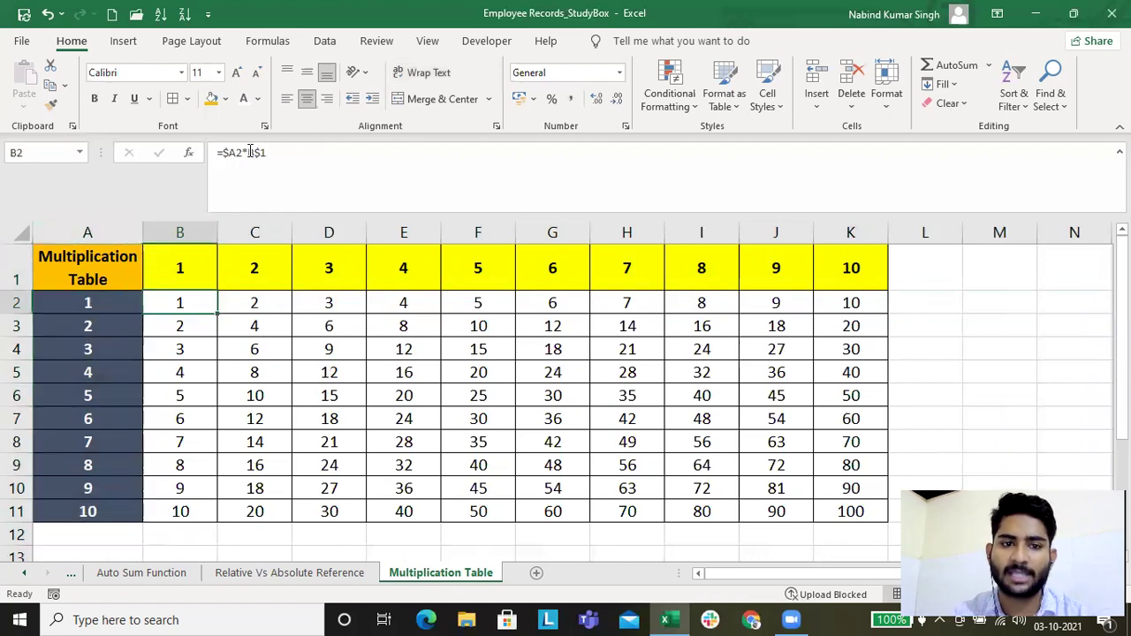